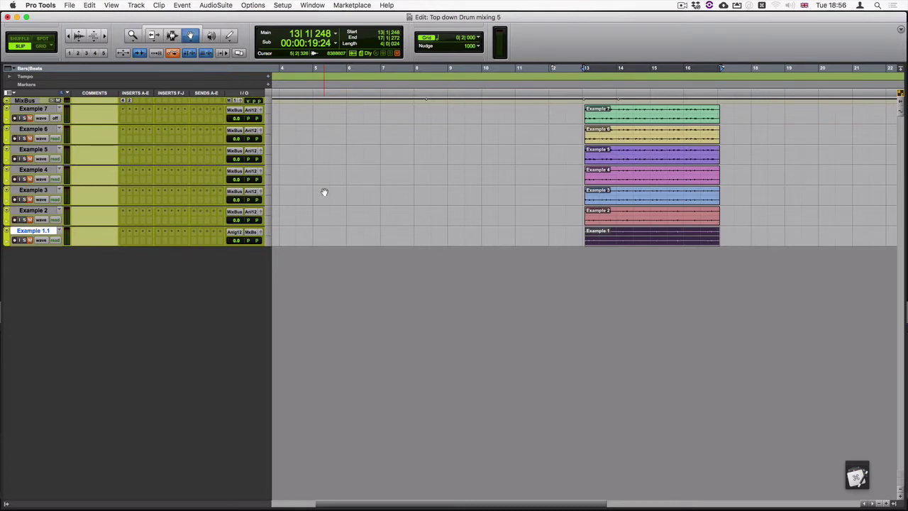
# Play the examples, stepping up from Example 2 through Example 4 and beyond.
pyautogui.press('space')
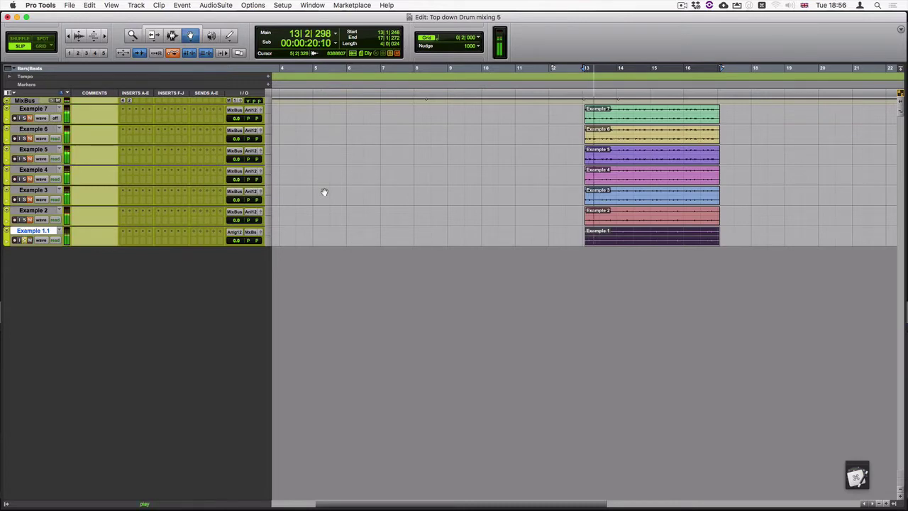
pyautogui.press('p')
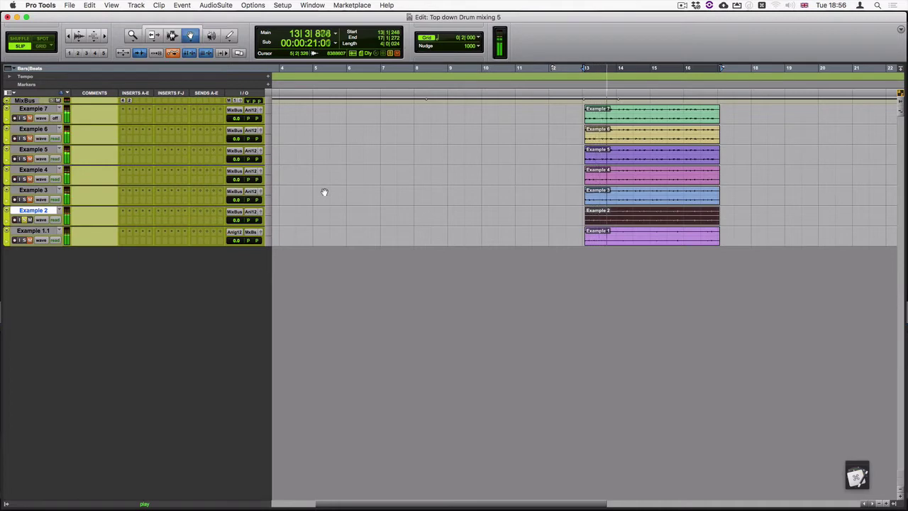
pyautogui.press('p')
pyautogui.press('p')
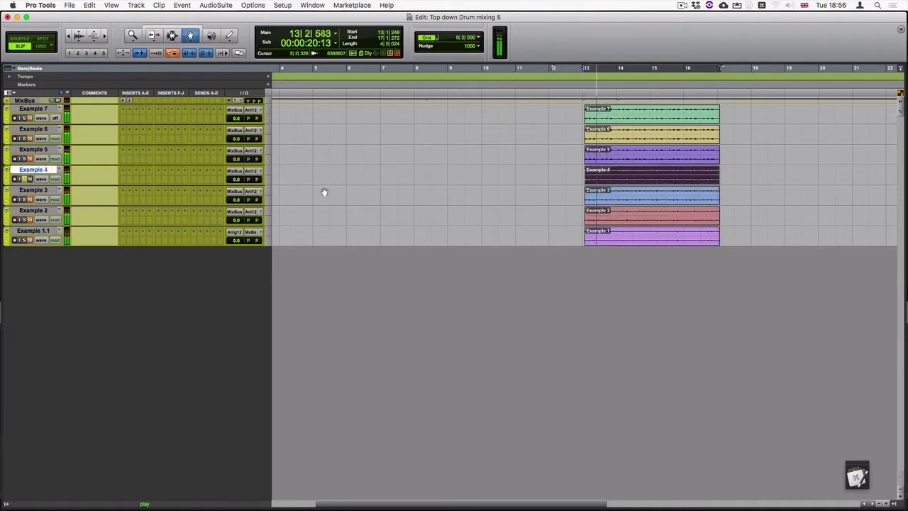
pyautogui.press('p')
pyautogui.press('p')
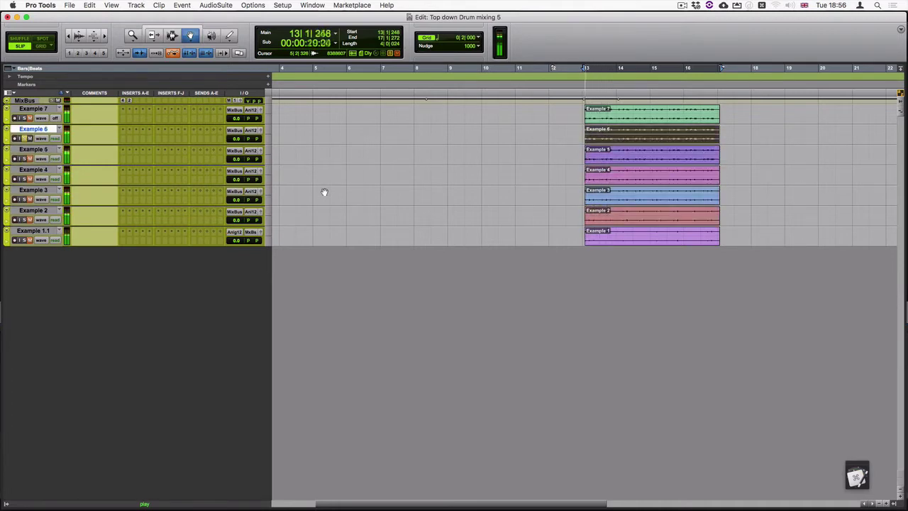
pyautogui.press('p')
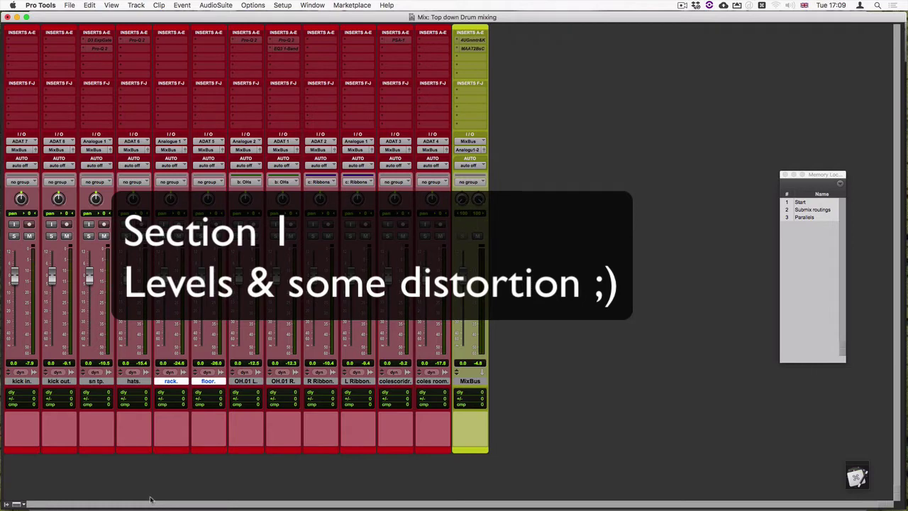
# Silence the floor. and rack. tom faders and lower hats. to about -23.5 dB.
pyautogui.press('space')
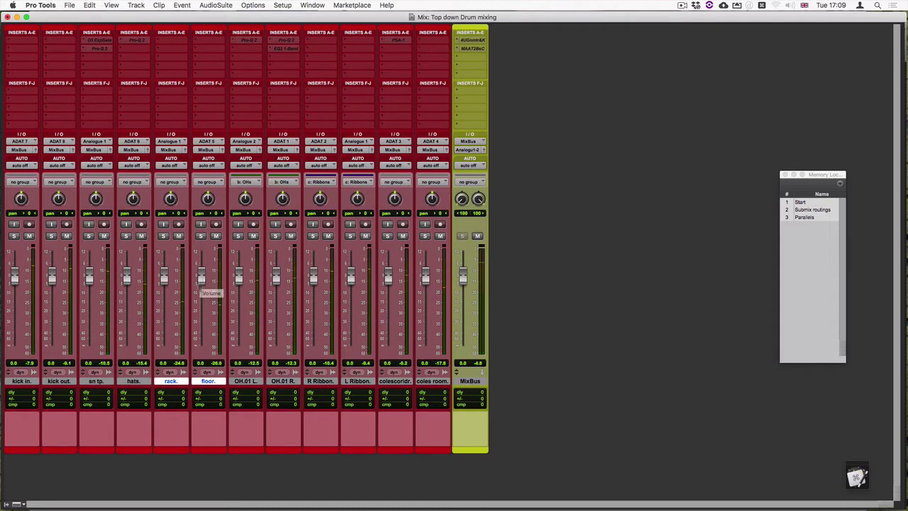
pyautogui.moveTo(203, 278); pyautogui.dragTo(202, 345)
pyautogui.moveTo(164, 277); pyautogui.dragTo(164, 345)
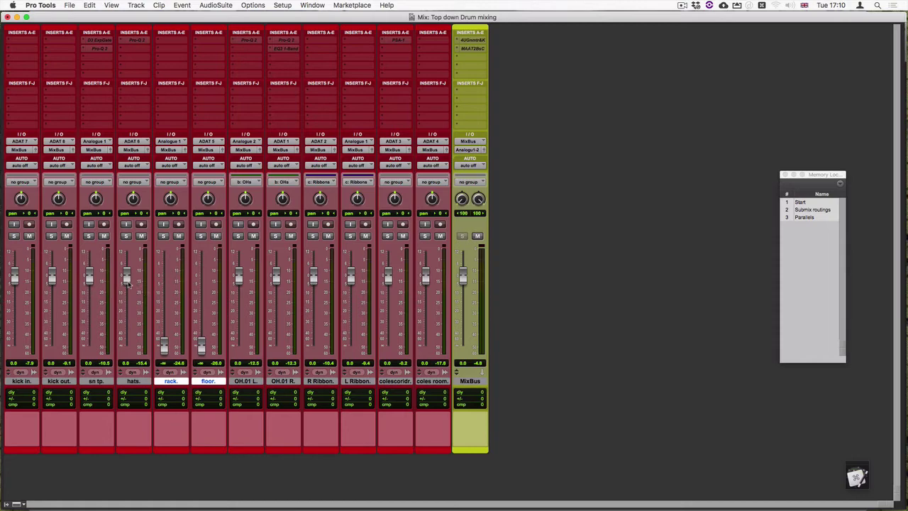
pyautogui.moveTo(128, 278); pyautogui.dragTo(127, 327)
# Lower kick out., unsolo both kicks, and pull the overhead and ribbon faders to -inf.
pyautogui.press('super+equal')
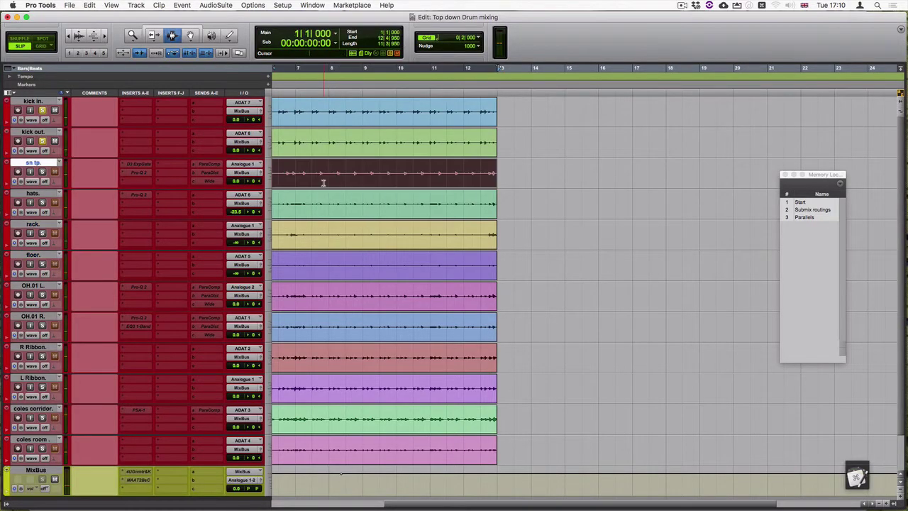
pyautogui.press('super+equal')
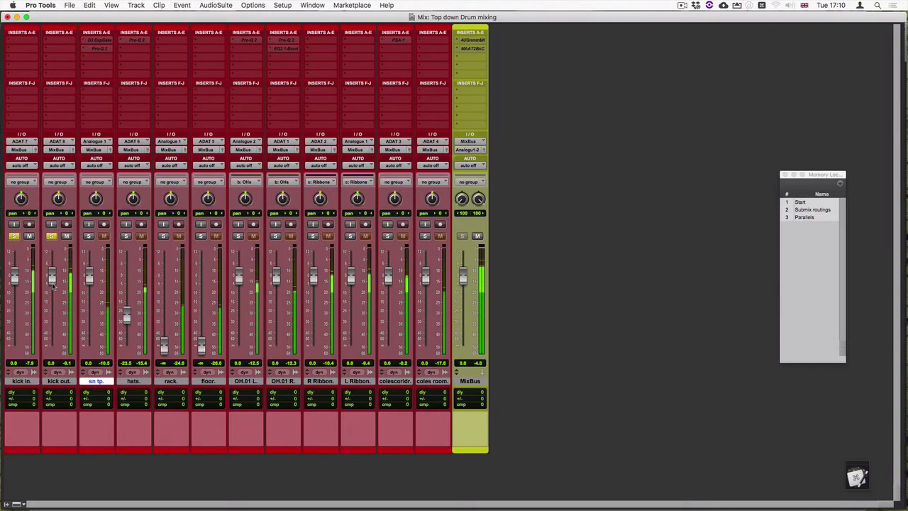
pyautogui.moveTo(52, 276); pyautogui.dragTo(14, 276)
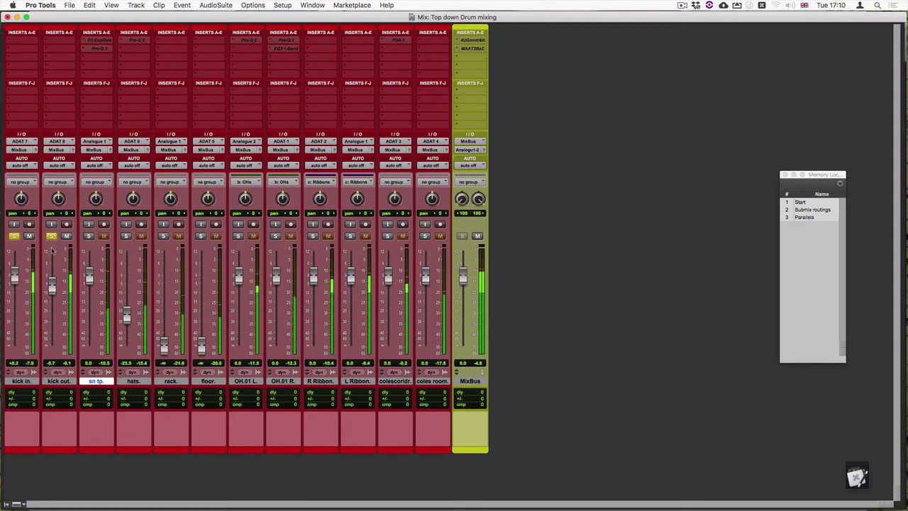
pyautogui.keyDown('alt'); pyautogui.click(49, 236); pyautogui.keyUp('alt')
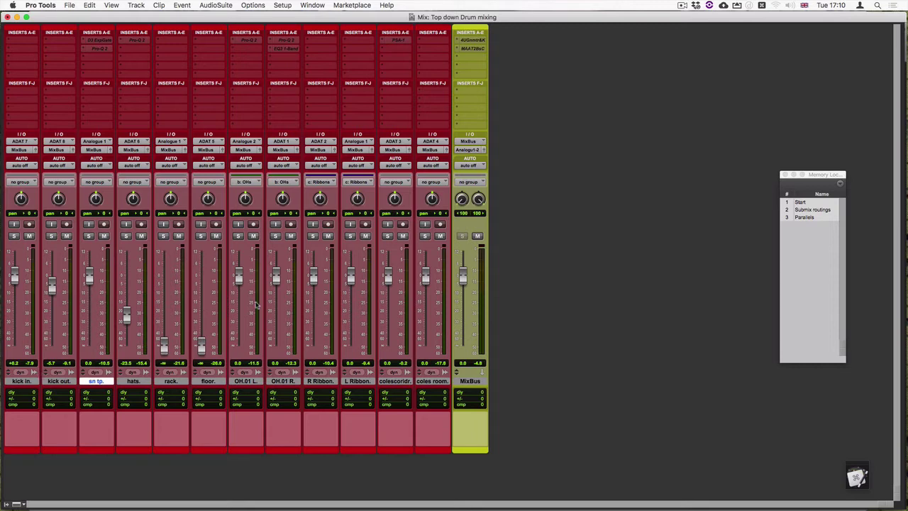
pyautogui.moveTo(246, 280); pyautogui.dragTo(247, 348)
pyautogui.moveTo(312, 276); pyautogui.dragTo(312, 348)
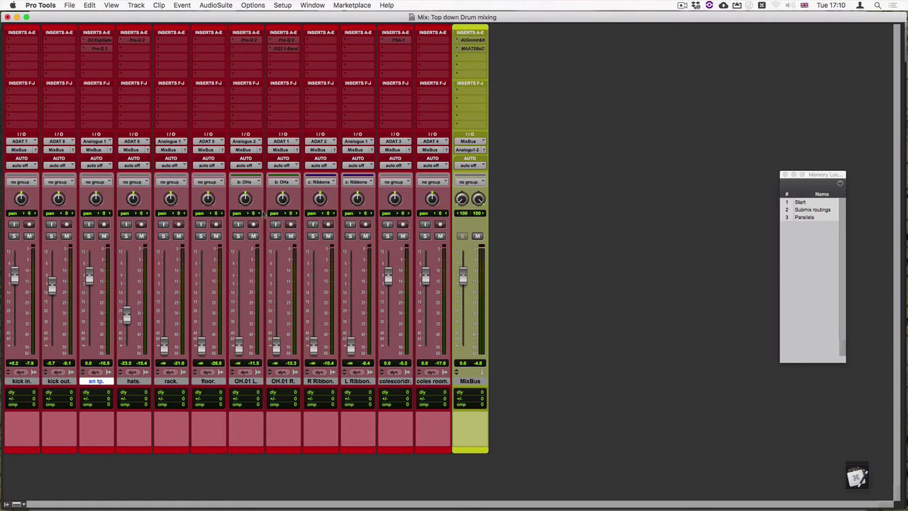
# Pan OH.01 L. hard left and OH.01 R. hard right, nudge R Ribbon inward, and mute both coles mics.
pyautogui.moveTo(252, 197); pyautogui.dragTo(230, 239)
pyautogui.moveTo(287, 190); pyautogui.dragTo(288, 158)
pyautogui.moveTo(331, 198); pyautogui.dragTo(359, 205)
pyautogui.click(403, 236)
pyautogui.click(440, 236)
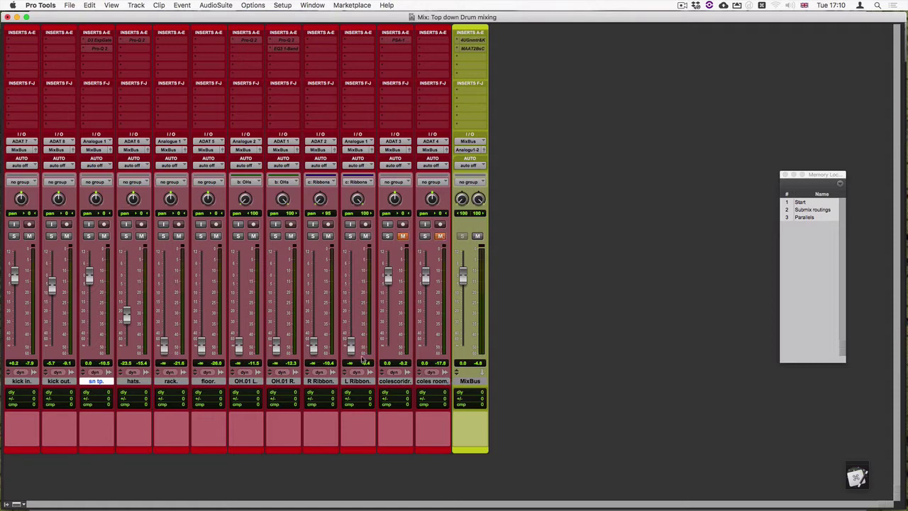
# Raise the overheads to -11.0 dB and the ribbons to about -29.7 dB, and pull coles room fully down.
pyautogui.press('space')
pyautogui.moveTo(276, 347); pyautogui.dragTo(276, 297)
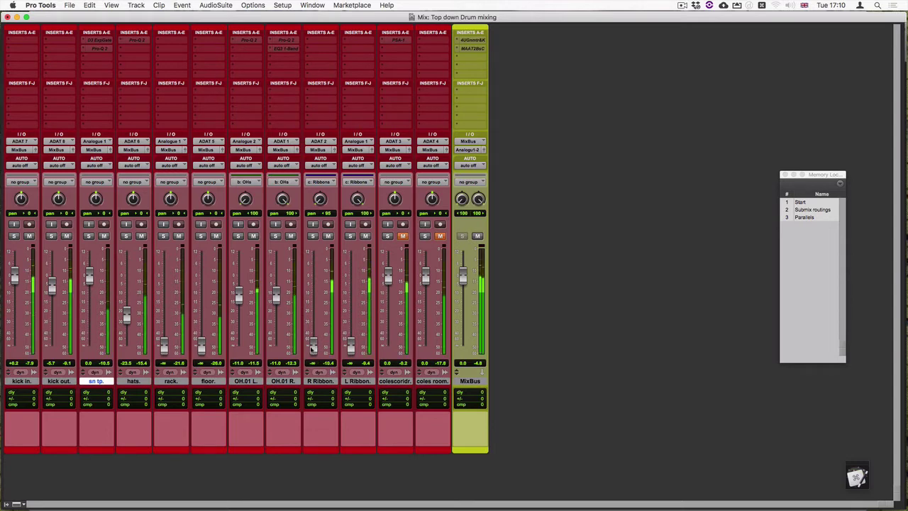
pyautogui.moveTo(312, 348); pyautogui.dragTo(313, 322)
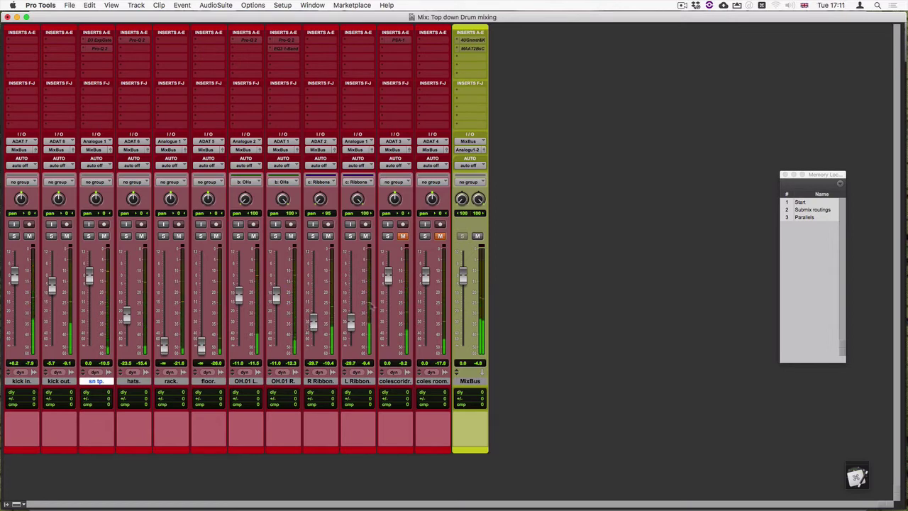
pyautogui.moveTo(425, 277); pyautogui.dragTo(426, 344)
# Unmute coles room, then solo and unmute coles corridor and play.
pyautogui.click(440, 236)
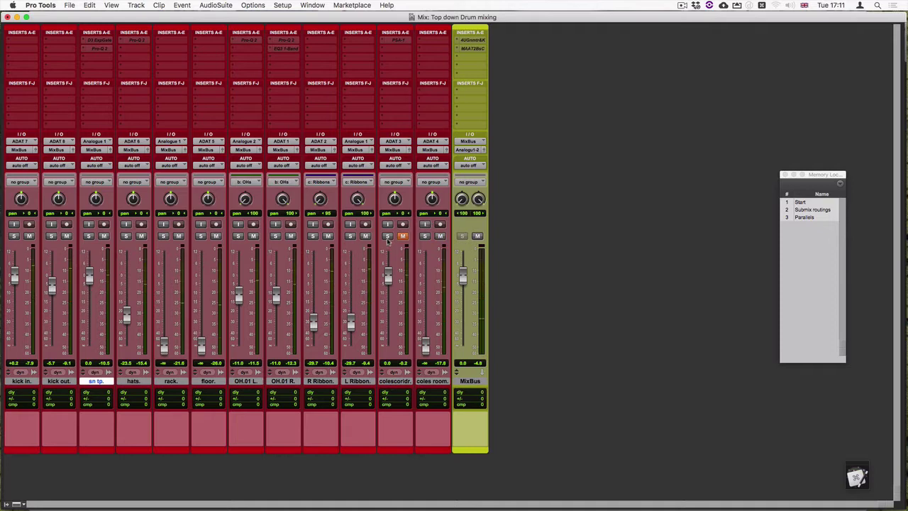
pyautogui.click(387, 235)
pyautogui.click(402, 236)
pyautogui.press('space')
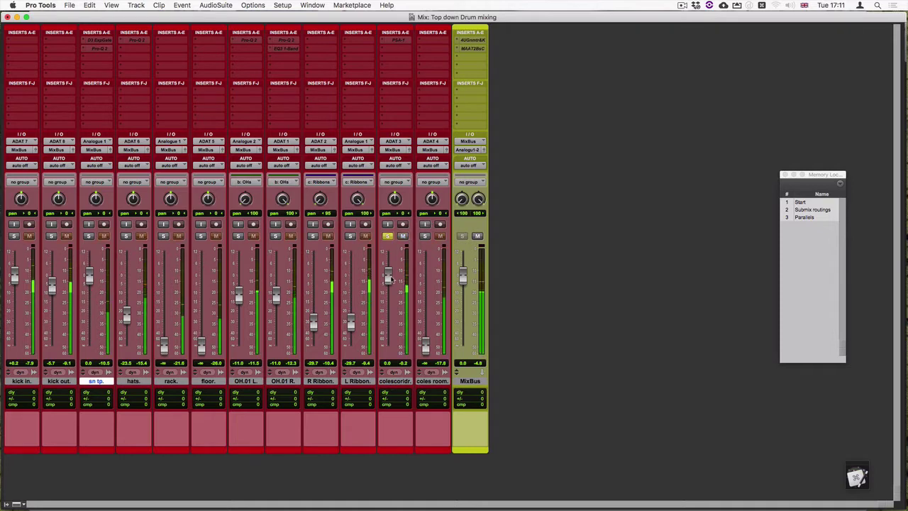
# Take the SansAmp PSA-1 on coles corridor out of bypass and make it active.
pyautogui.click(400, 40)
pyautogui.moveTo(538, 38); pyautogui.dragTo(536, 46)
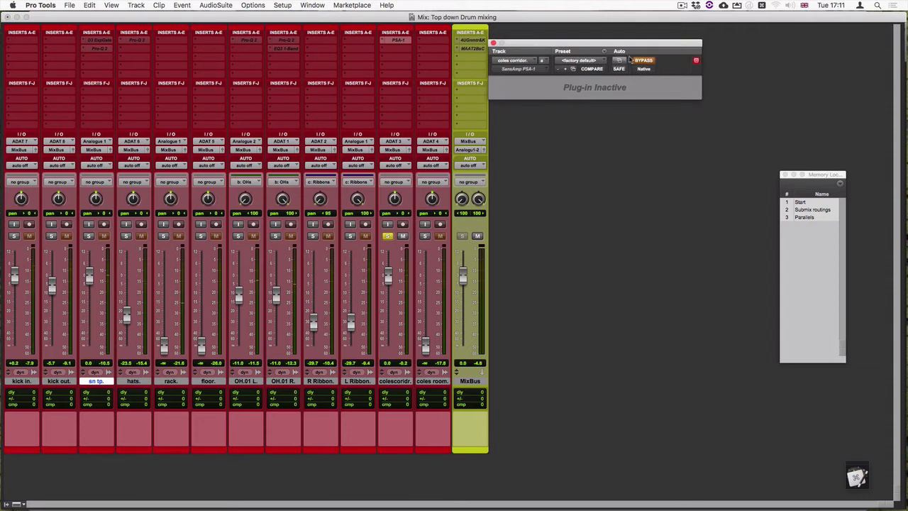
pyautogui.click(650, 61)
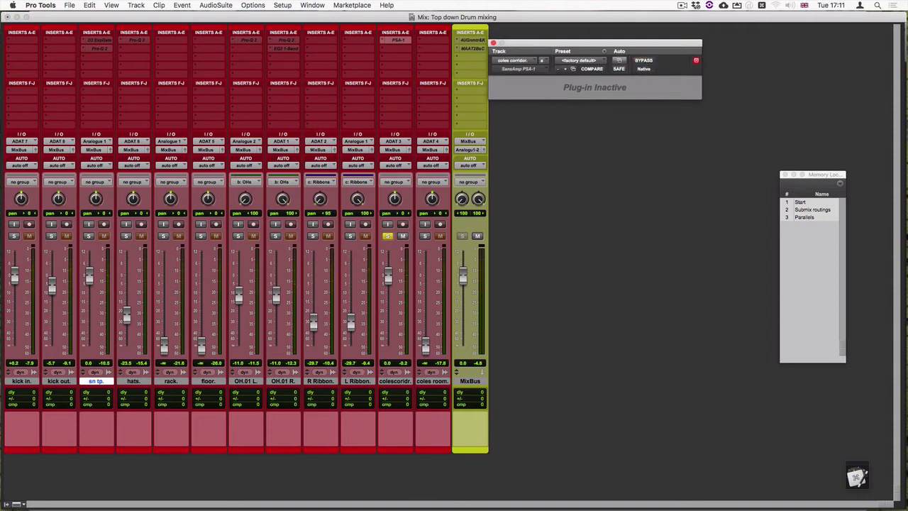
pyautogui.keyDown('ctrl'); pyautogui.keyDown('super'); pyautogui.click(394, 41); pyautogui.keyUp('super'); pyautogui.keyUp('ctrl')
pyautogui.press('space')
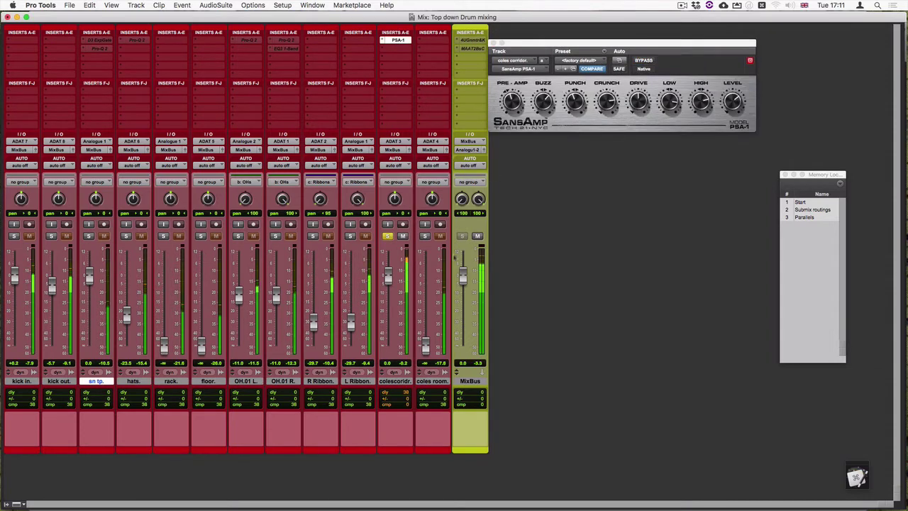
# Blend the coles corridor distortion in low, with its fader around -13.7 dB.
pyautogui.moveTo(388, 276); pyautogui.dragTo(388, 345)
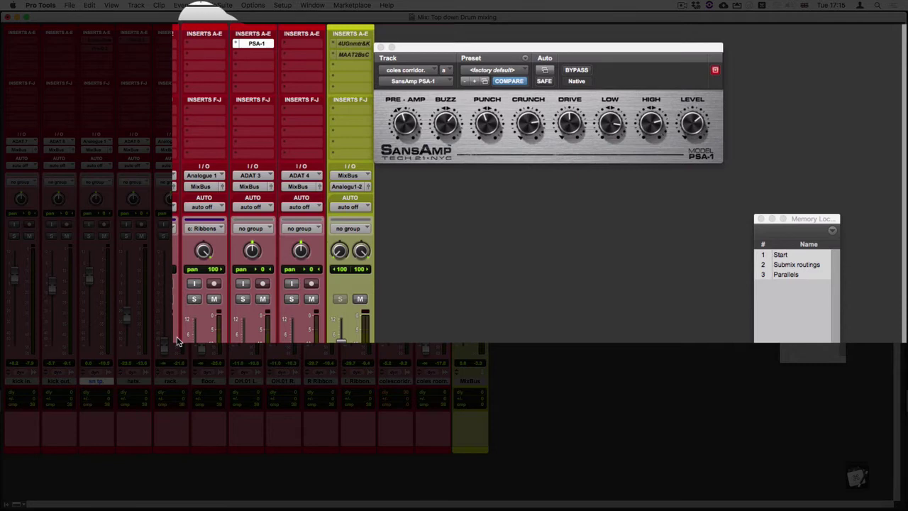
pyautogui.moveTo(555, 55); pyautogui.dragTo(450, 100)
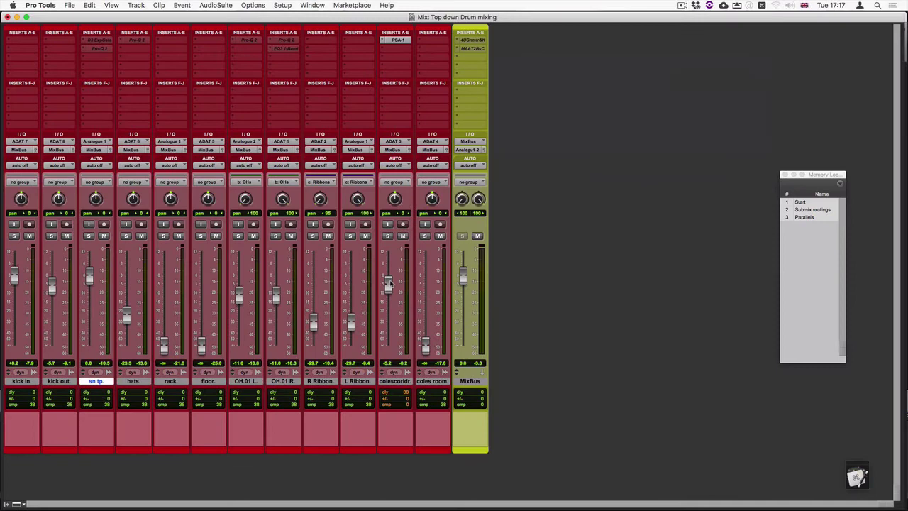
pyautogui.press('space')
pyautogui.moveTo(389, 283); pyautogui.dragTo(388, 305)
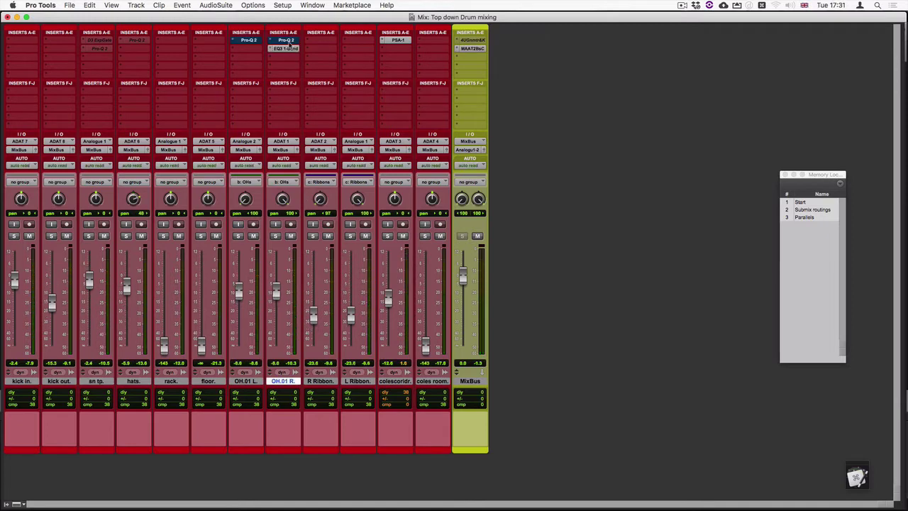
# Take the OH.01 R. Pro-Q 2 EQ out of bypass during playback and close its window.
pyautogui.click(288, 42)
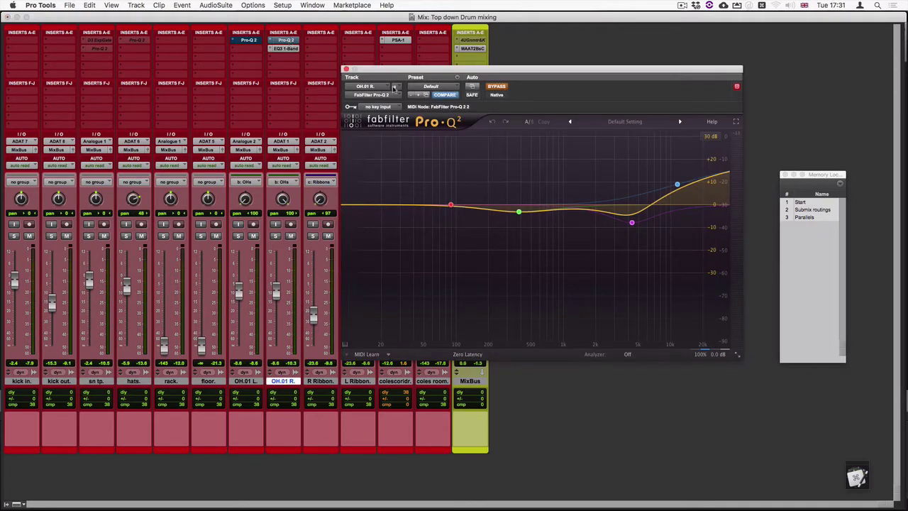
pyautogui.press('space')
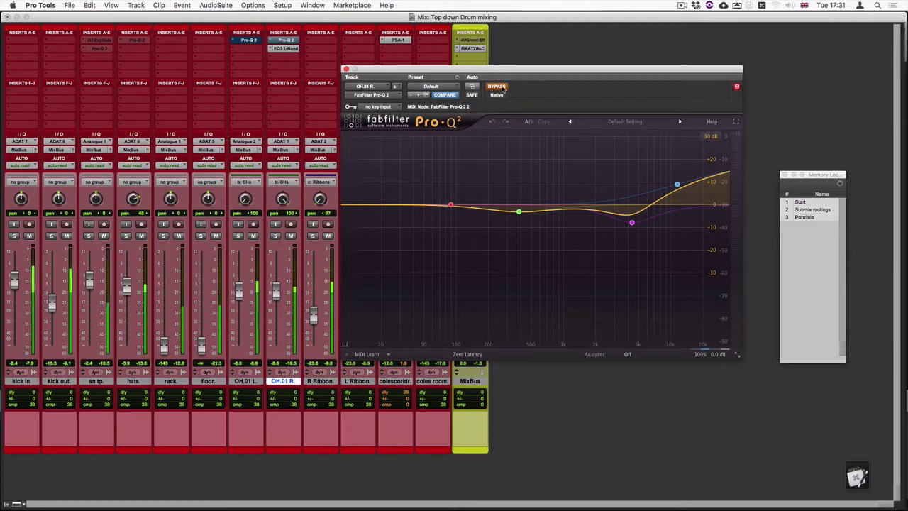
pyautogui.click(499, 87)
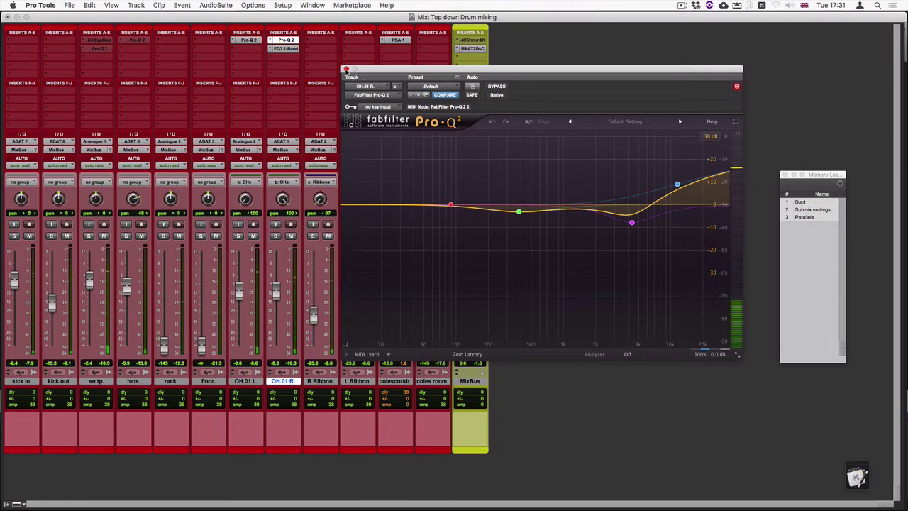
pyautogui.click(345, 69)
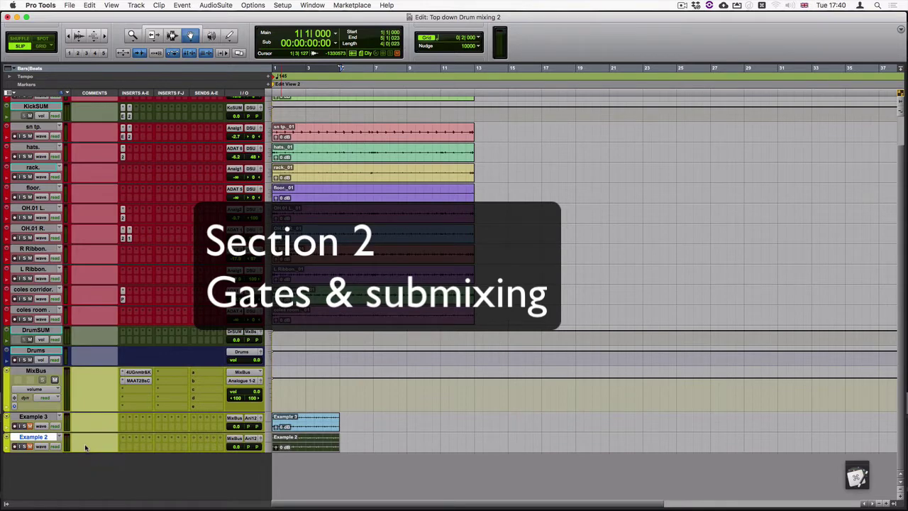
# Play the example, then solo Example 3 and play it back.
pyautogui.press('space')
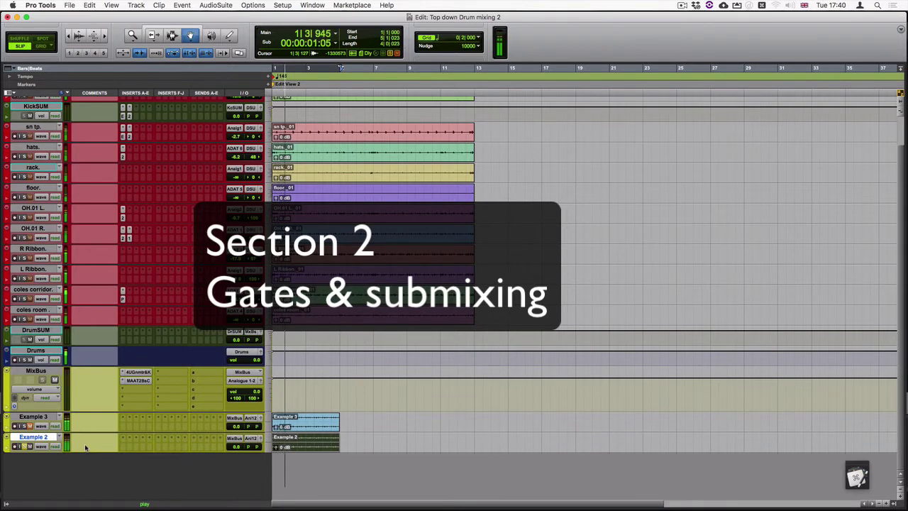
pyautogui.press('space')
pyautogui.press('p')
pyautogui.hotkey('shift', 's')
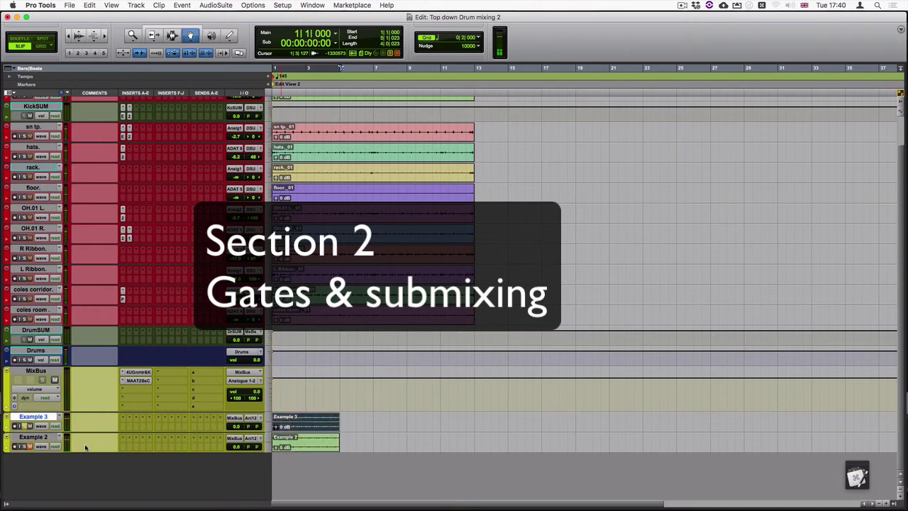
pyautogui.press('space')
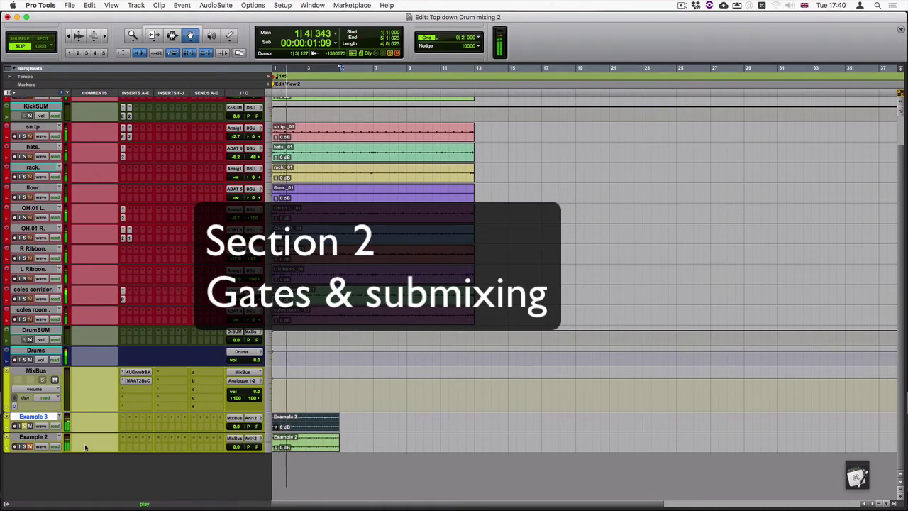
pyautogui.press('space')
# In the Mix window, check the KickSUM gate and nudge the Drums VCA down 2 dB and back.
pyautogui.press('super+equal')
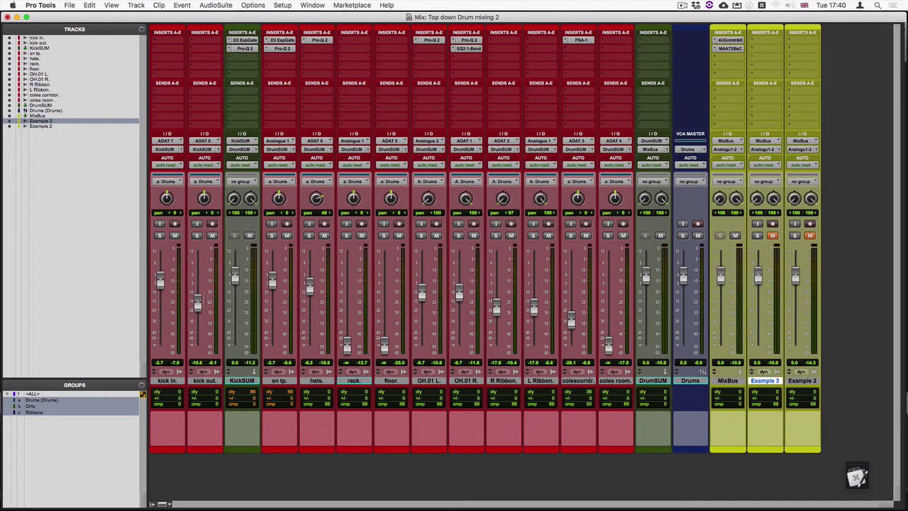
pyautogui.click(243, 41)
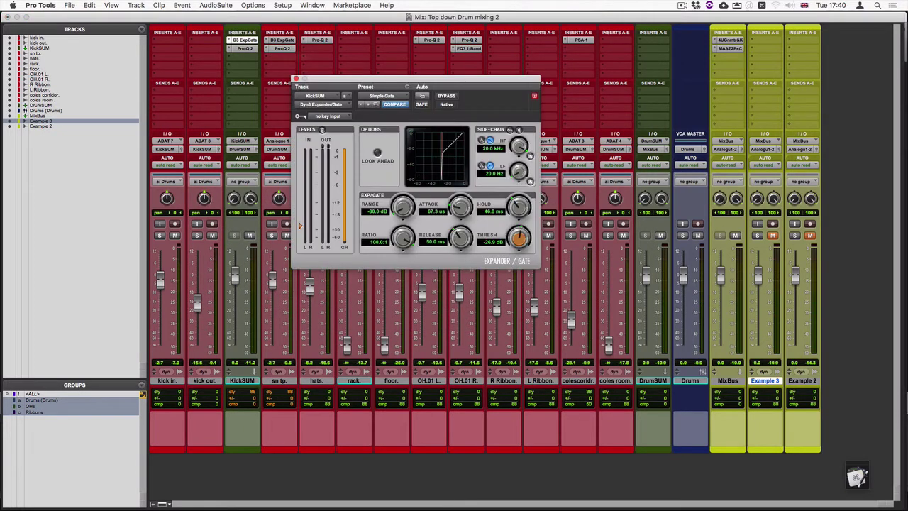
pyautogui.click(302, 77)
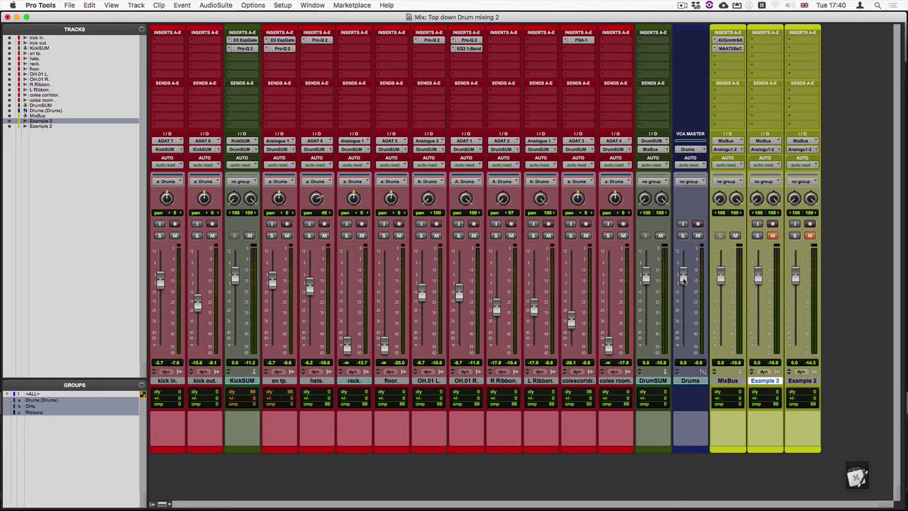
pyautogui.moveTo(683, 279); pyautogui.dragTo(683, 282)
pyautogui.keyDown('alt'); pyautogui.click(683, 280); pyautogui.keyUp('alt')
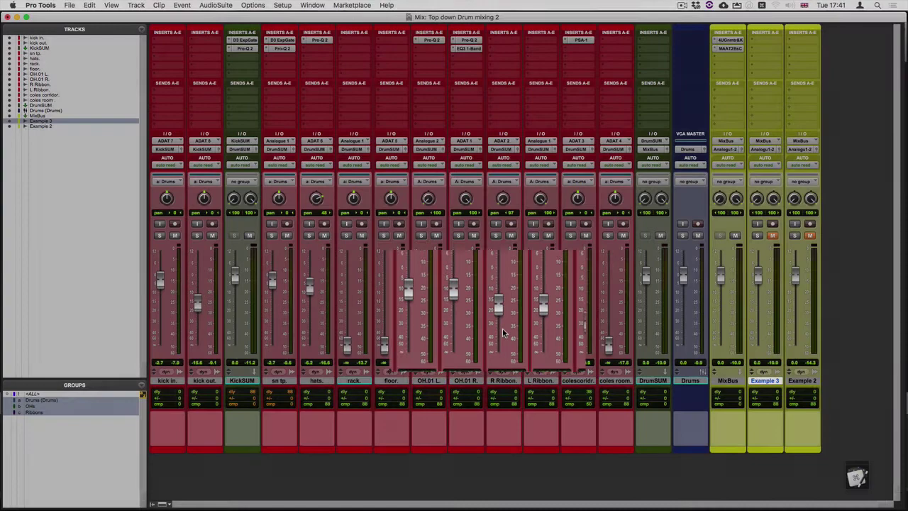
# Set the sn tp. Dyn3 gate range to -80.0 dB and its threshold to -14.4 dB.
pyautogui.click(279, 39)
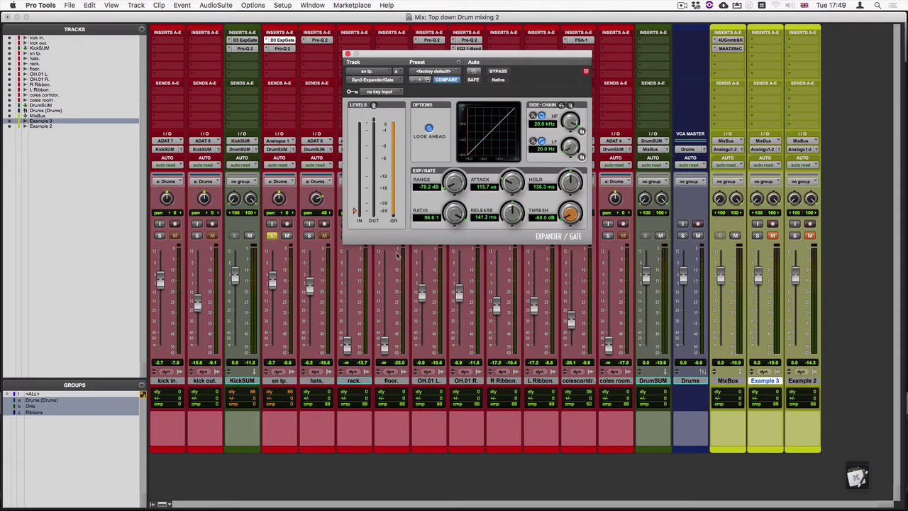
pyautogui.moveTo(455, 183); pyautogui.dragTo(477, 267)
pyautogui.press('space')
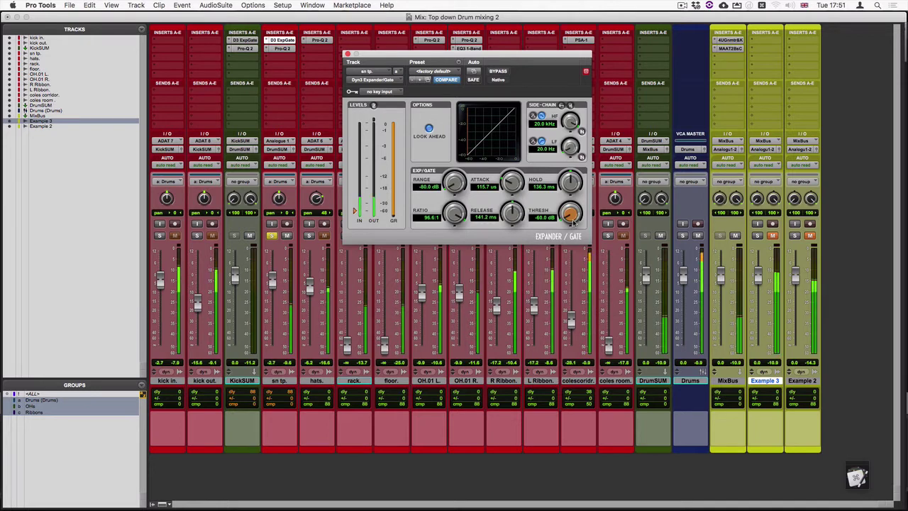
pyautogui.moveTo(571, 214); pyautogui.dragTo(556, 118)
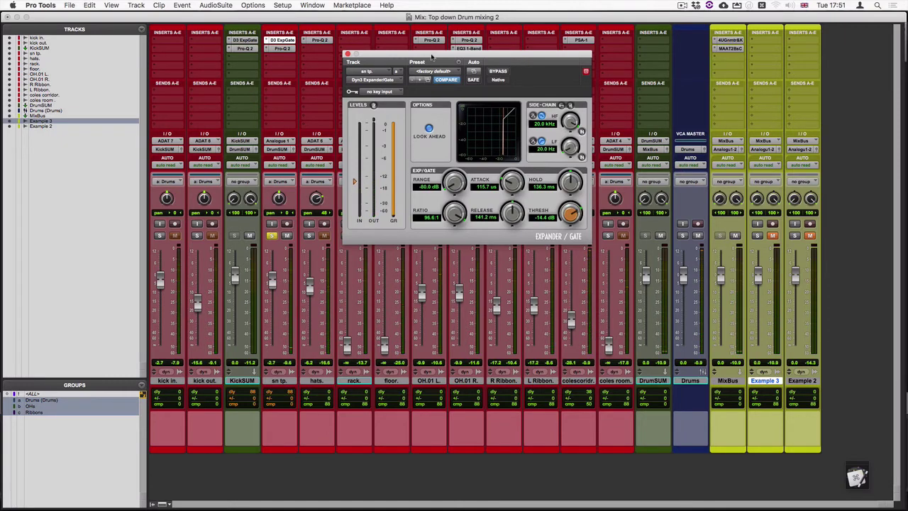
pyautogui.moveTo(431, 57); pyautogui.dragTo(621, 34)
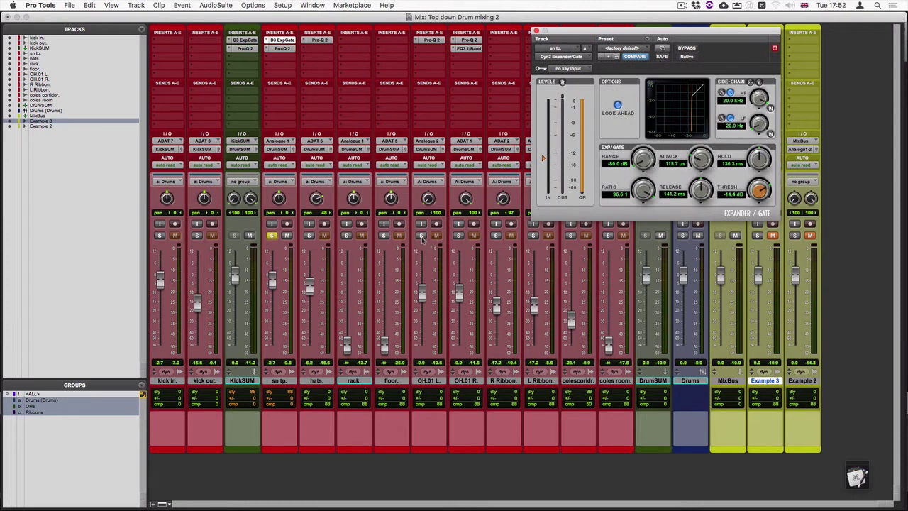
# Solo OH.01 L. and OH.01 R. during playback and lower the grouped pair to about -14.5 dB.
pyautogui.press('space')
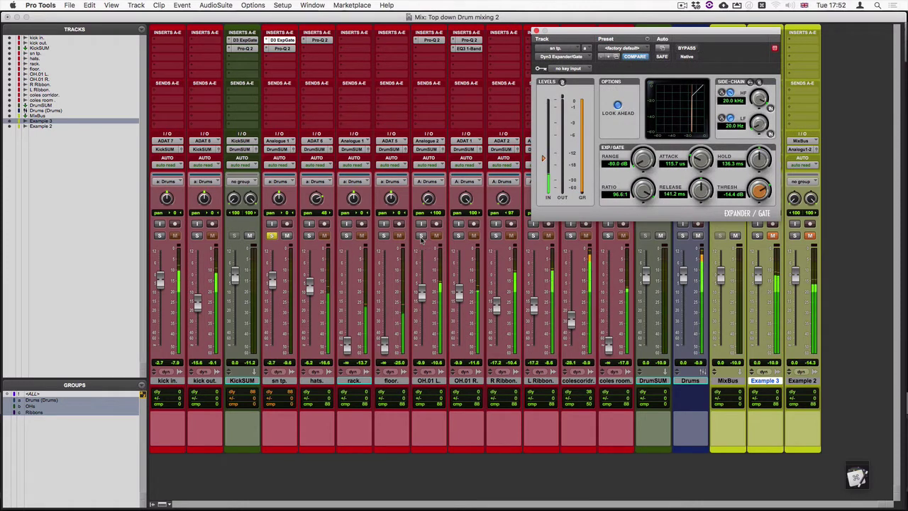
pyautogui.click(422, 236)
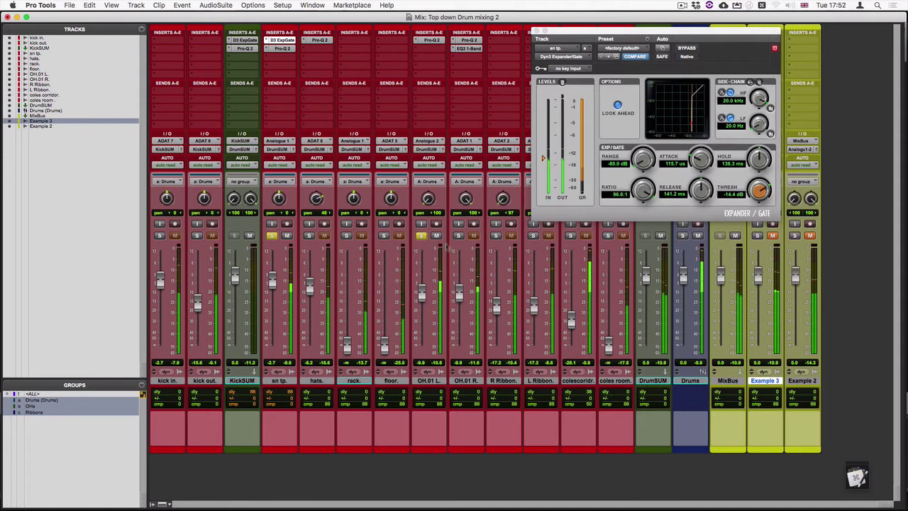
pyautogui.click(458, 235)
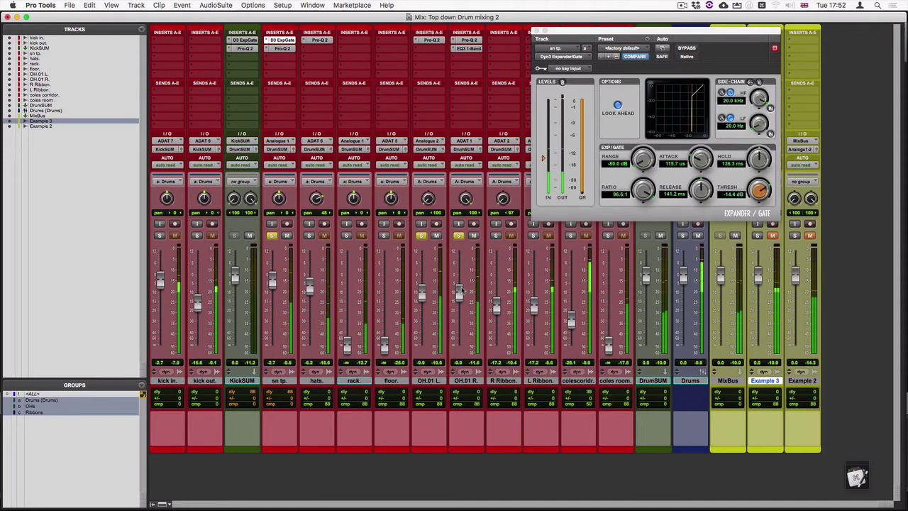
pyautogui.moveTo(459, 291)
pyautogui.mouseDown()
pyautogui.moveTo(459, 305)
pyautogui.moveTo(459, 289)
pyautogui.mouseUp()
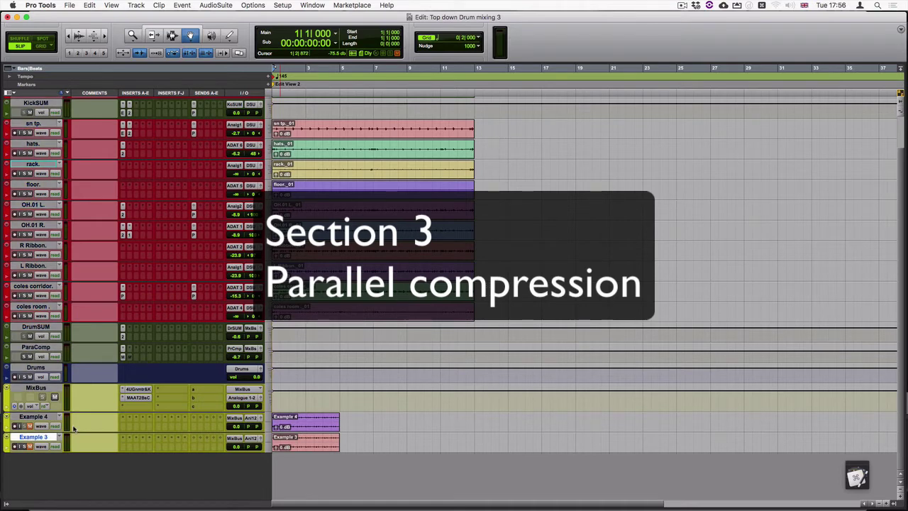
# Play Example 3 soloed, then switch the solo to Example 4 and play it.
pyautogui.hotkey('shift', 's')
pyautogui.press('space')
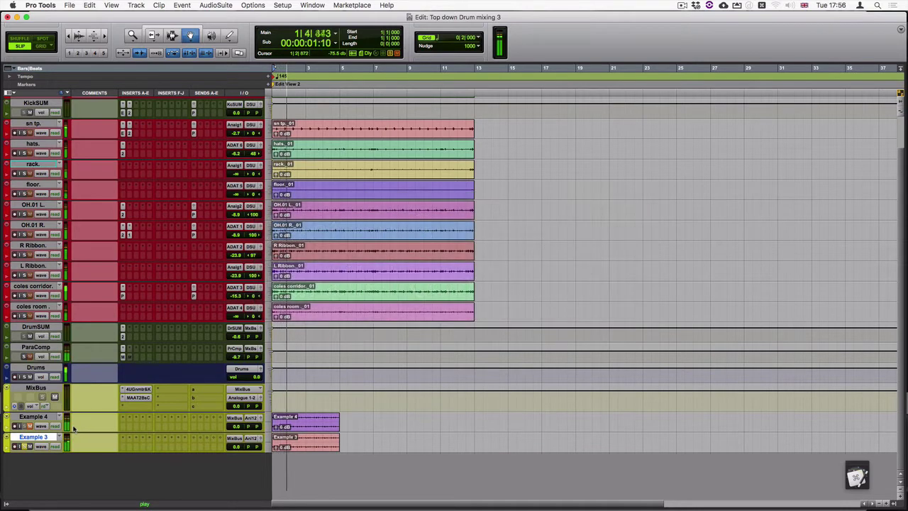
pyautogui.press('space')
pyautogui.hotkey('shift', 's')
pyautogui.press('p')
pyautogui.hotkey('shift', 's')
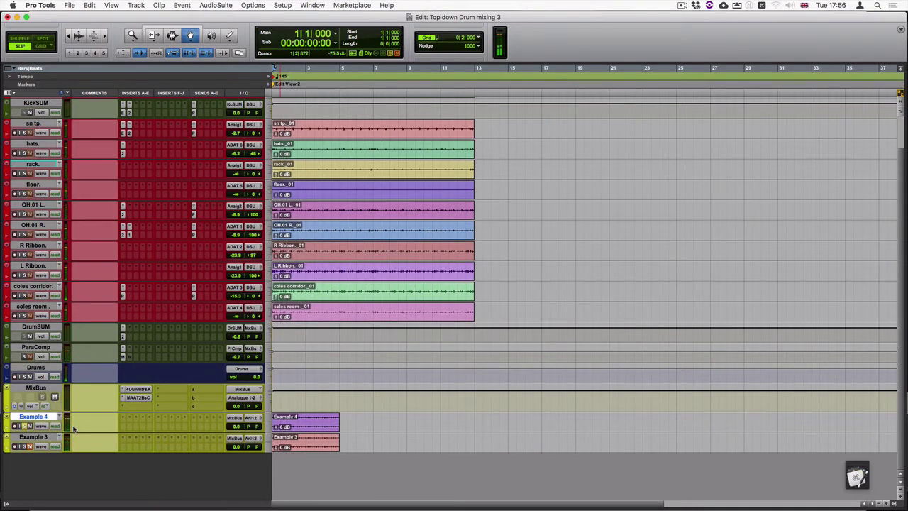
pyautogui.press('space')
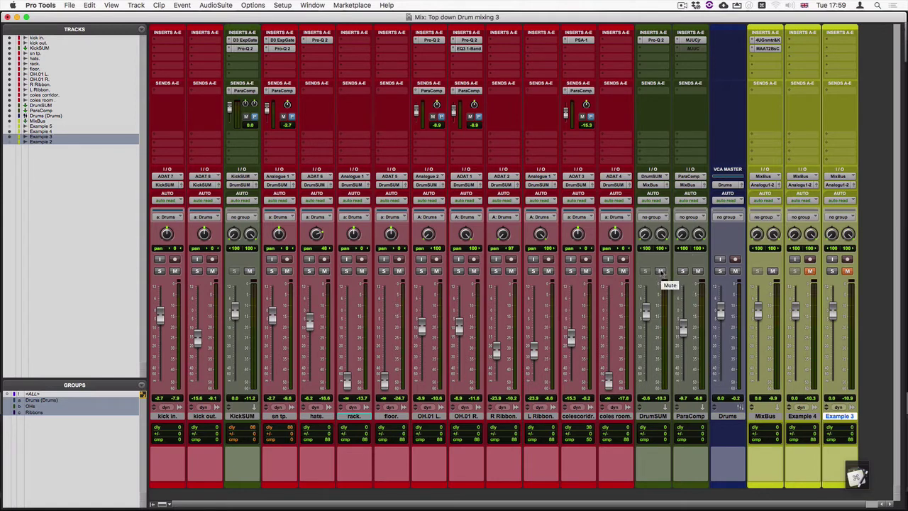
# Mute the DrumSUM bus and play the ParaComp compressor on its own.
pyautogui.click(660, 271)
pyautogui.press('space')
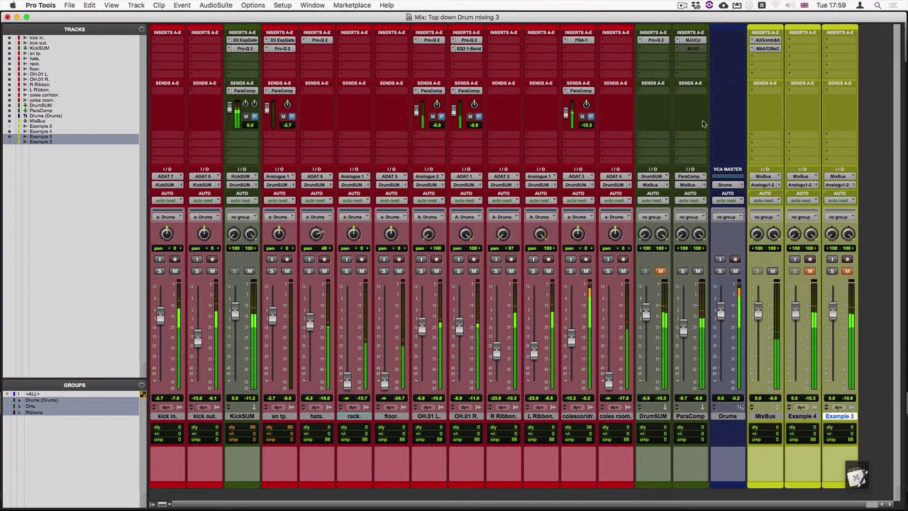
pyautogui.click(690, 40)
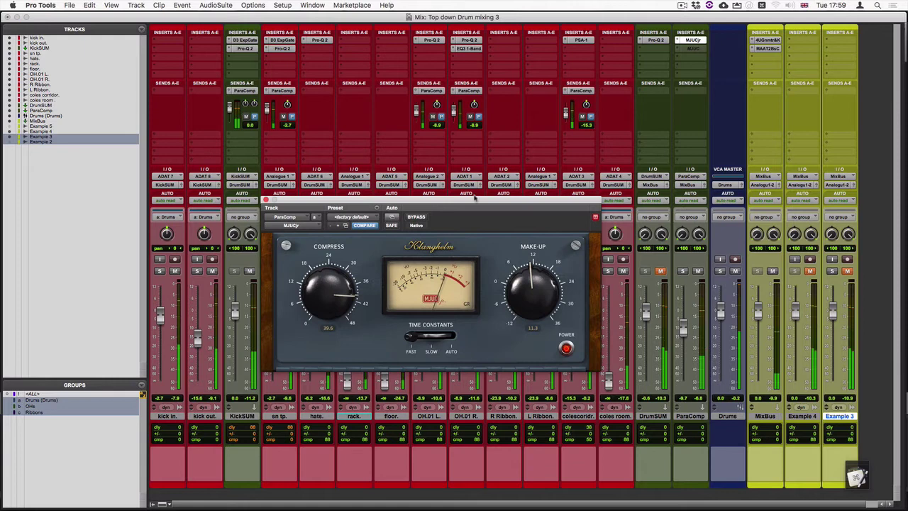
pyautogui.moveTo(469, 201); pyautogui.dragTo(419, 156)
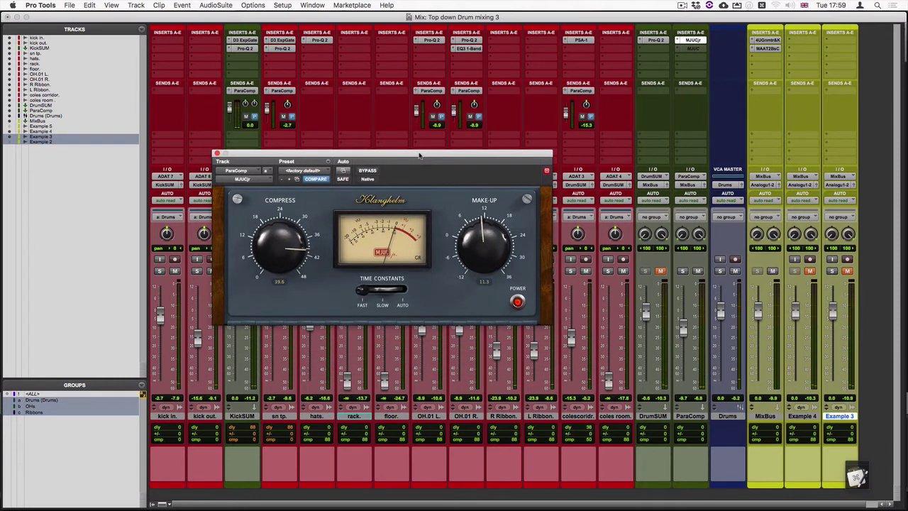
# Switch ParaComp to the MJUC Mk3, set fast time constants and compress 19.8.
pyautogui.click(693, 52)
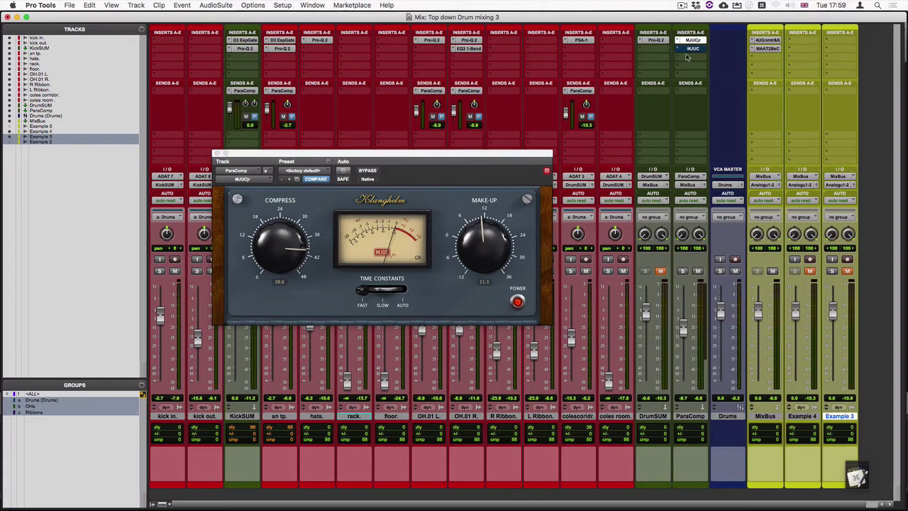
pyautogui.click(692, 50)
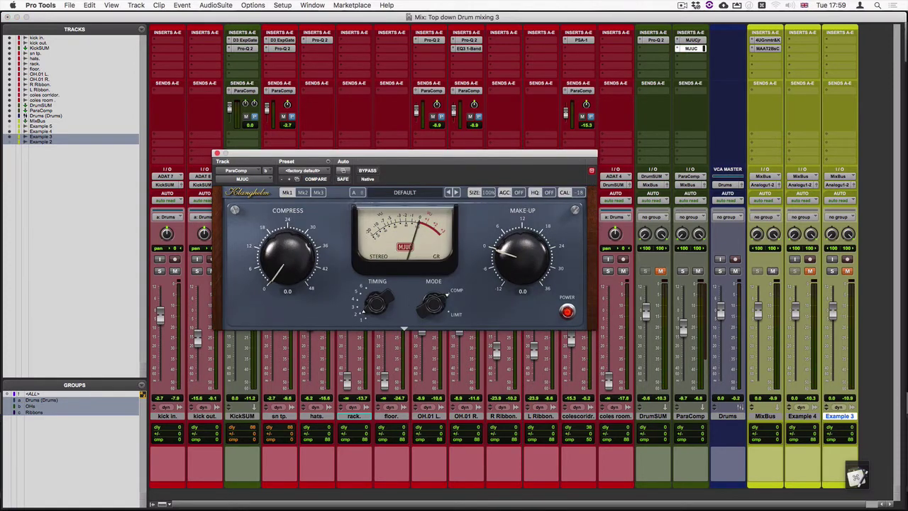
pyautogui.click(319, 194)
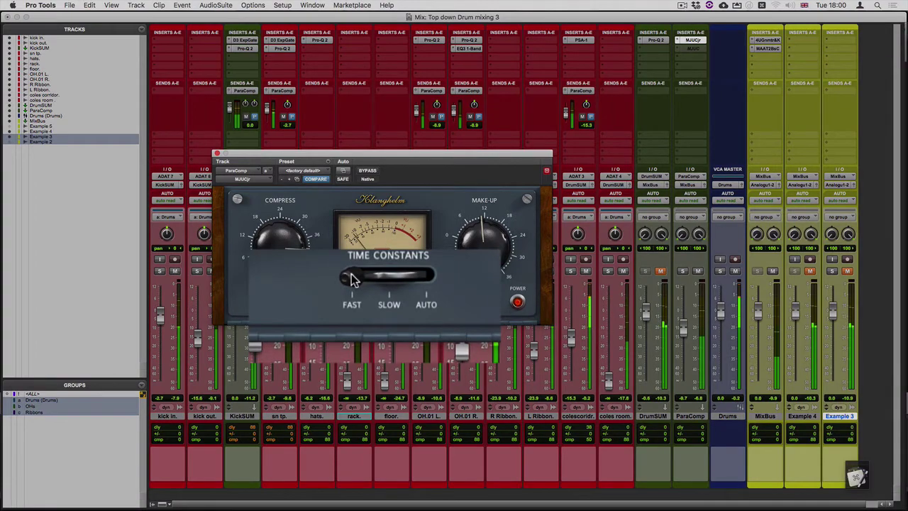
pyautogui.moveTo(367, 280); pyautogui.dragTo(307, 289)
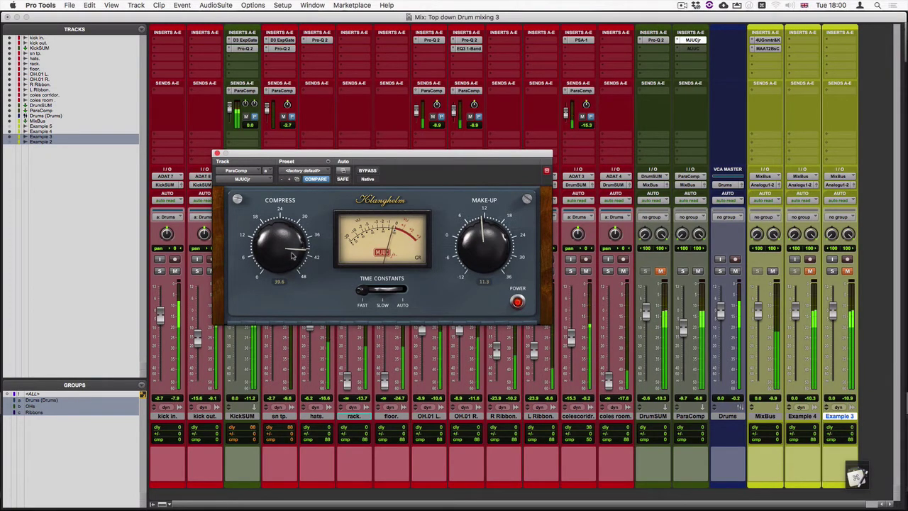
pyautogui.moveTo(293, 256); pyautogui.dragTo(263, 256)
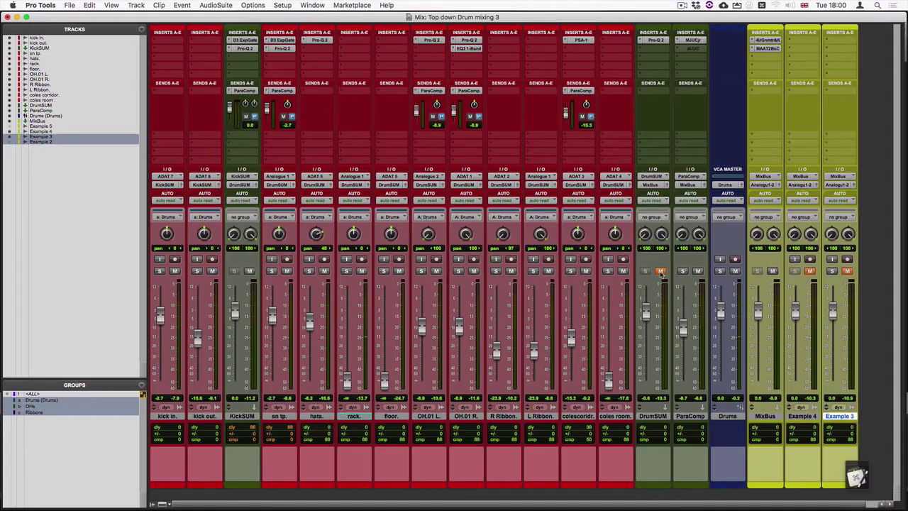
# Lower the ParaComp bus fader to -35.6 dB and play it back.
pyautogui.moveTo(682, 330)
pyautogui.mouseDown()
pyautogui.moveTo(682, 390)
pyautogui.moveTo(682, 308)
pyautogui.moveTo(682, 338)
pyautogui.mouseUp()
pyautogui.press('space')
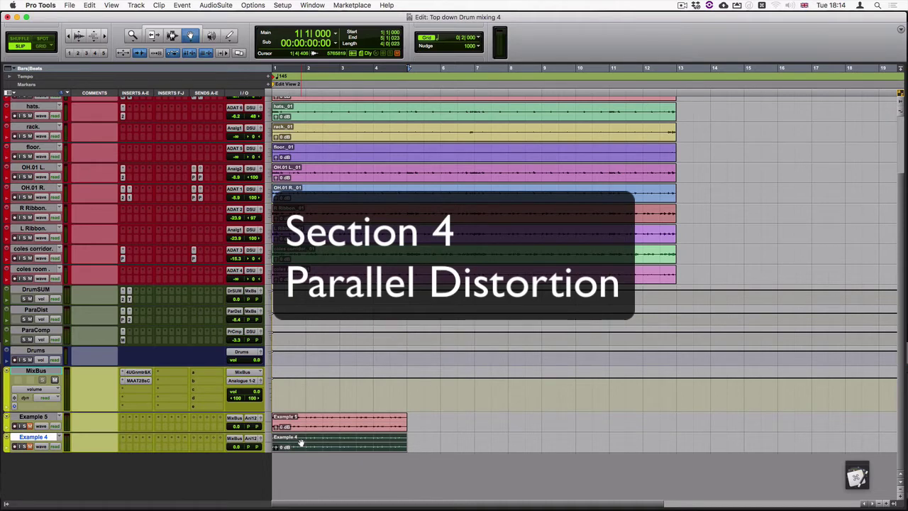
# Play the Example 4 mix, then play Example 5 and switch to the Mix window.
pyautogui.press('space')
pyautogui.press('space')
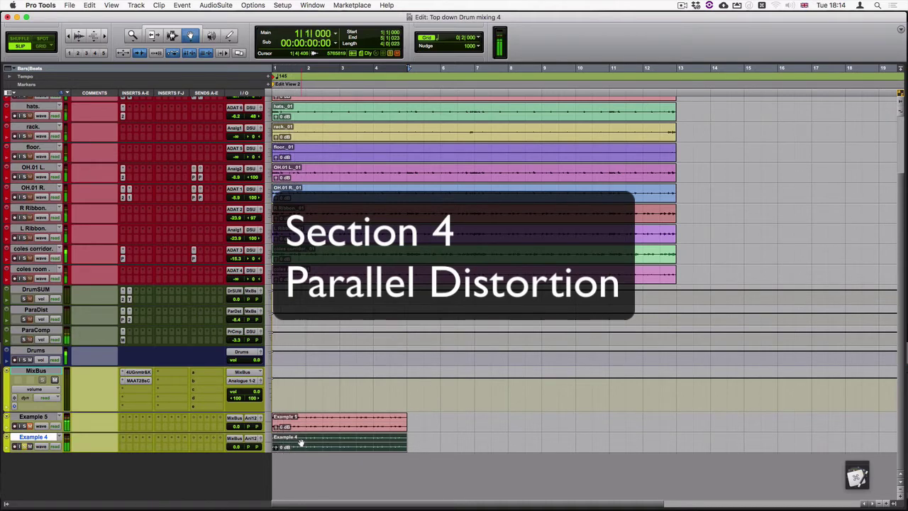
pyautogui.press('p')
pyautogui.press('space')
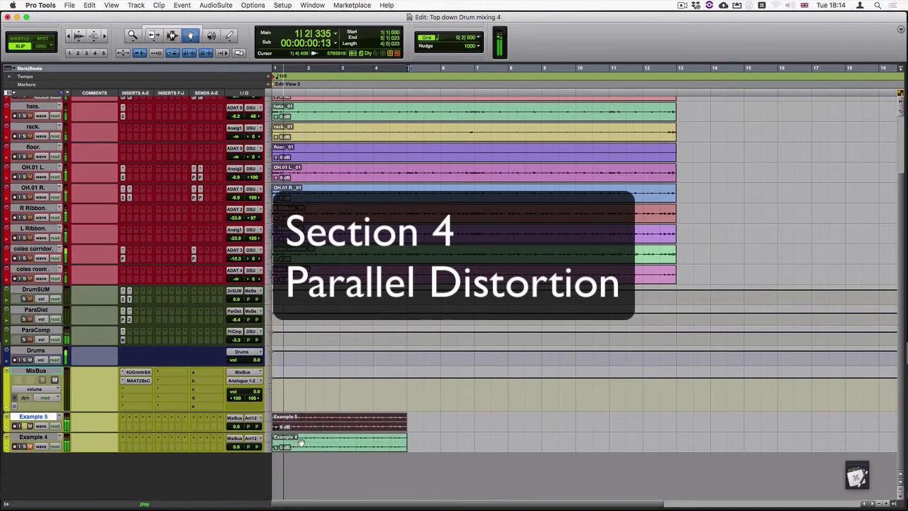
pyautogui.press('space')
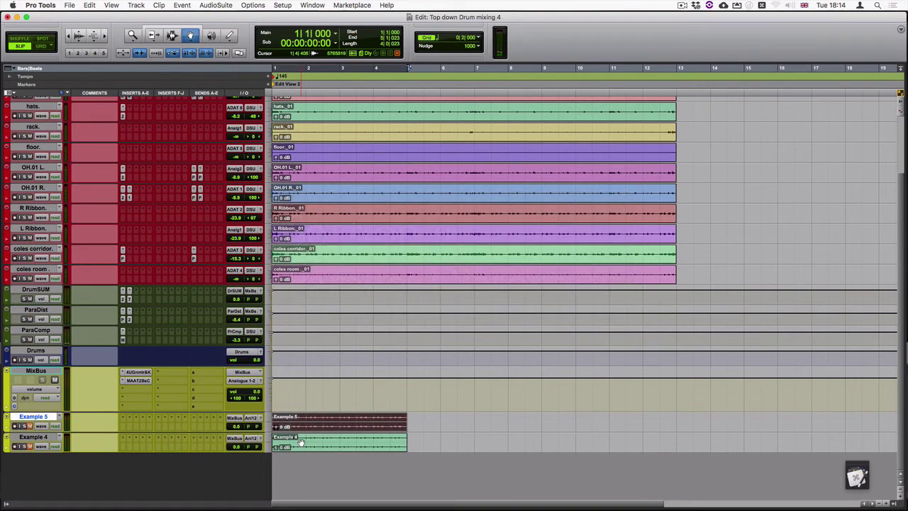
pyautogui.press('super+equal')
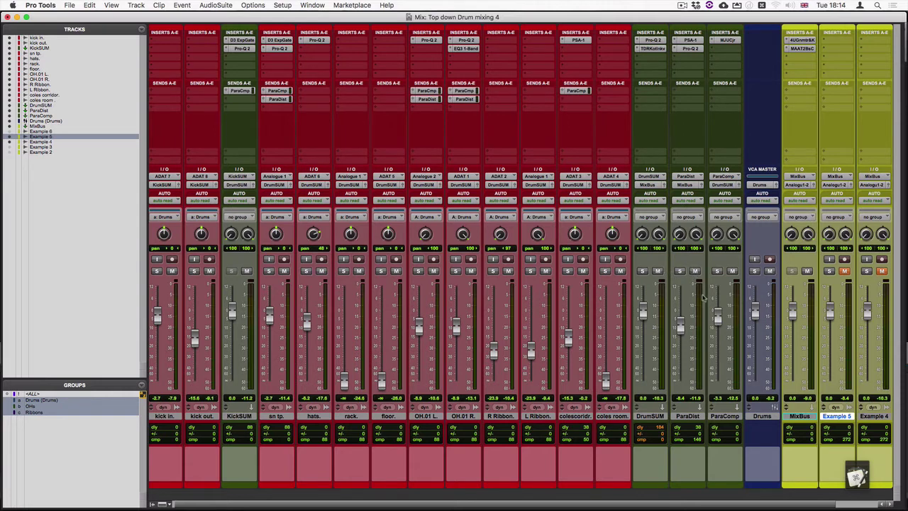
# Mute DrumSUM and ParaComp, show the ParaDist sends, and try then undo an OH.01 L send change.
pyautogui.click(659, 270)
pyautogui.click(732, 271)
pyautogui.press('space')
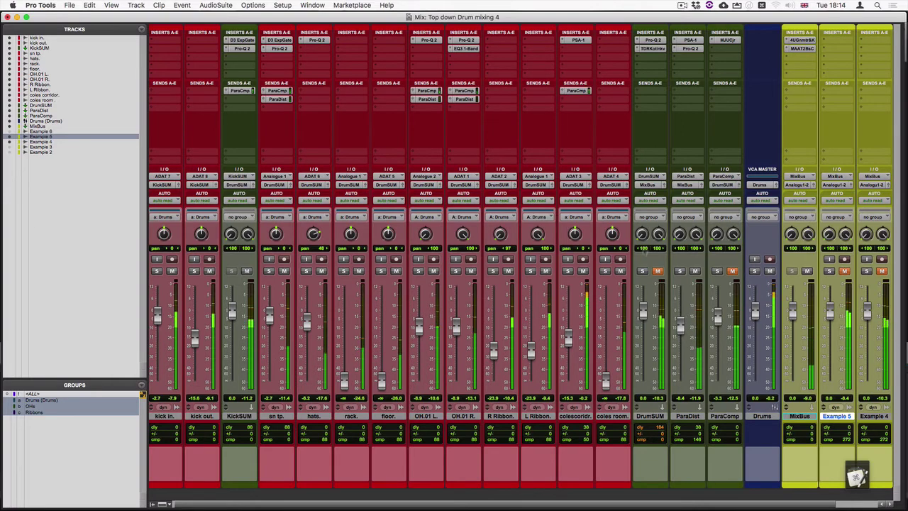
pyautogui.keyDown('super'); pyautogui.click(426, 99); pyautogui.keyUp('super')
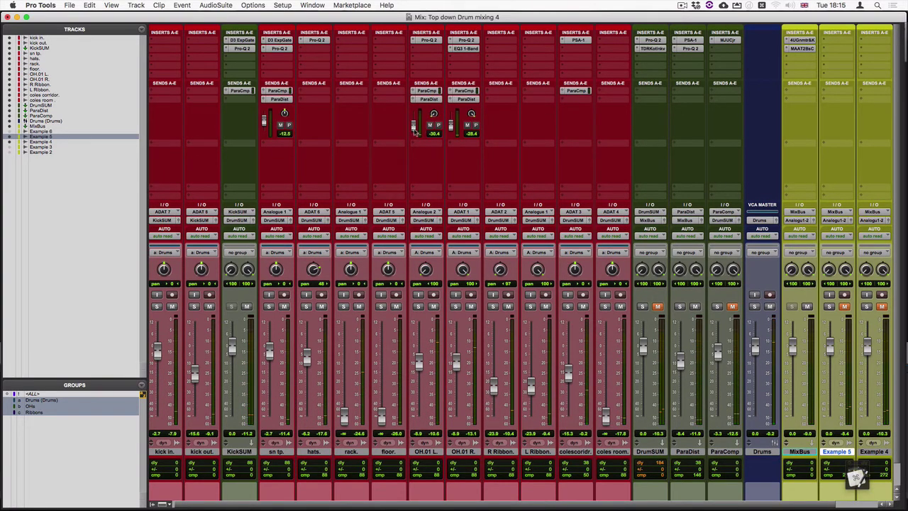
pyautogui.moveTo(415, 132); pyautogui.dragTo(415, 117)
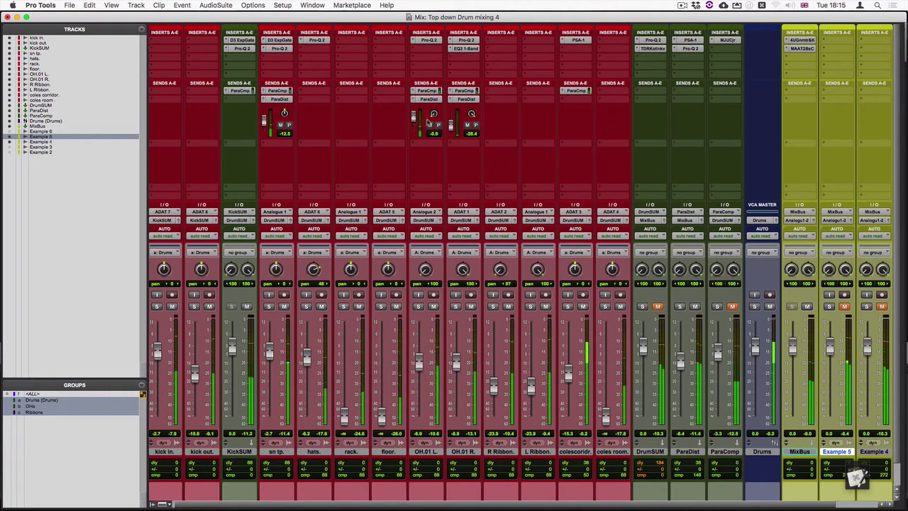
pyautogui.press('super+z')
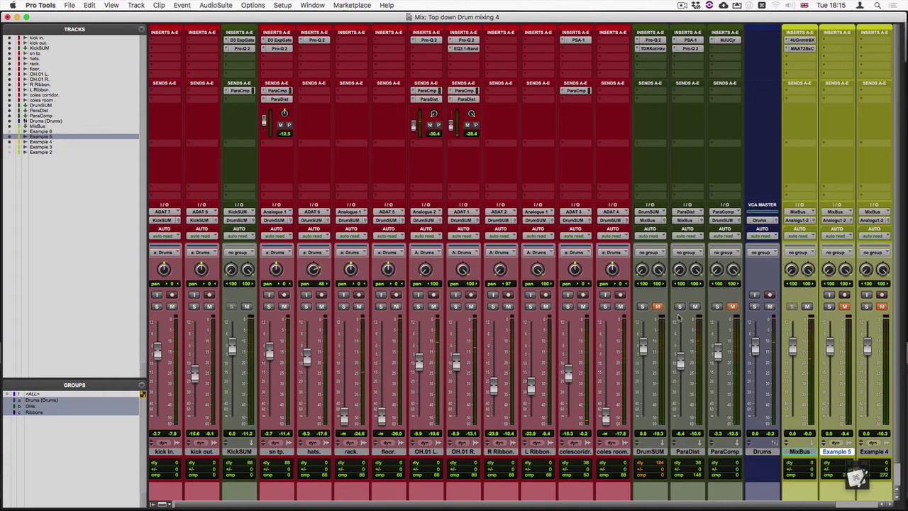
# Unmute DrumSUM and ParaComp, A/B the ParaDist bus, set it to -1.4, and review its Pro-Q 2.
pyautogui.click(658, 307)
pyautogui.click(732, 307)
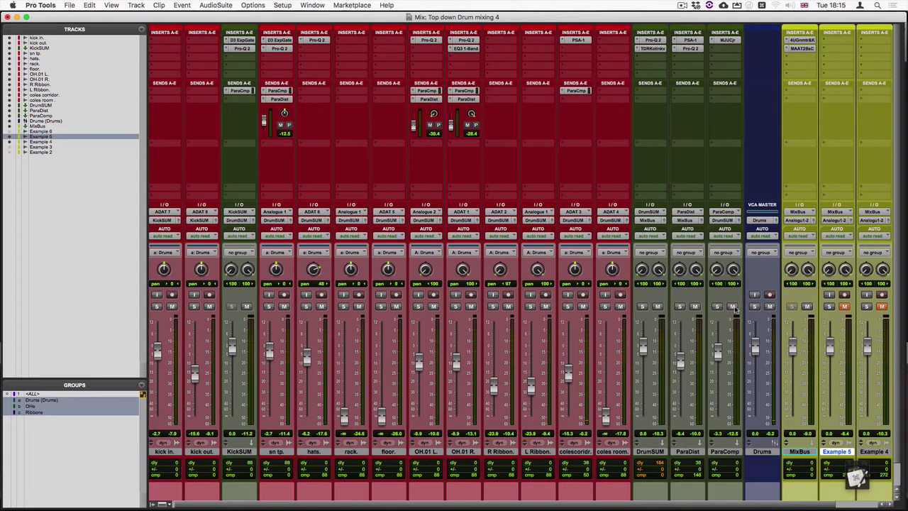
pyautogui.click(696, 307)
pyautogui.press('space')
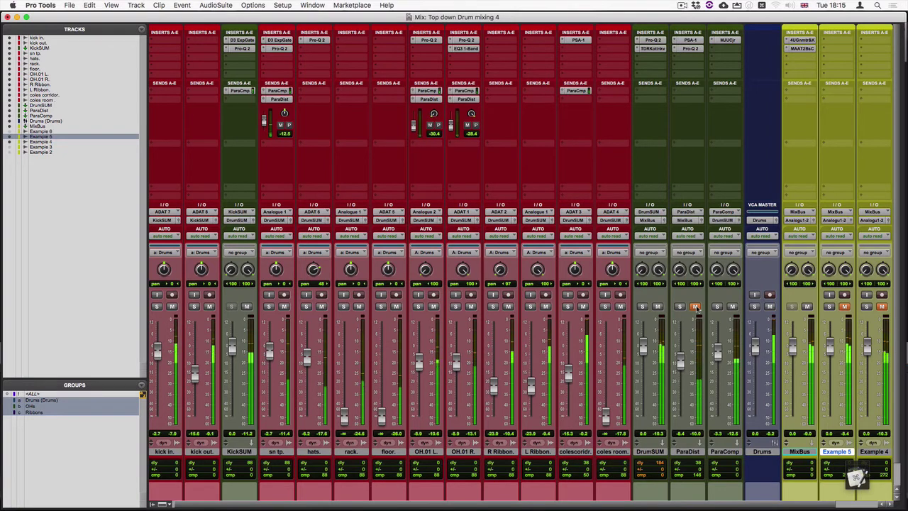
pyautogui.click(696, 307)
pyautogui.moveTo(679, 362)
pyautogui.mouseDown()
pyautogui.moveTo(679, 333)
pyautogui.moveTo(679, 361)
pyautogui.mouseUp()
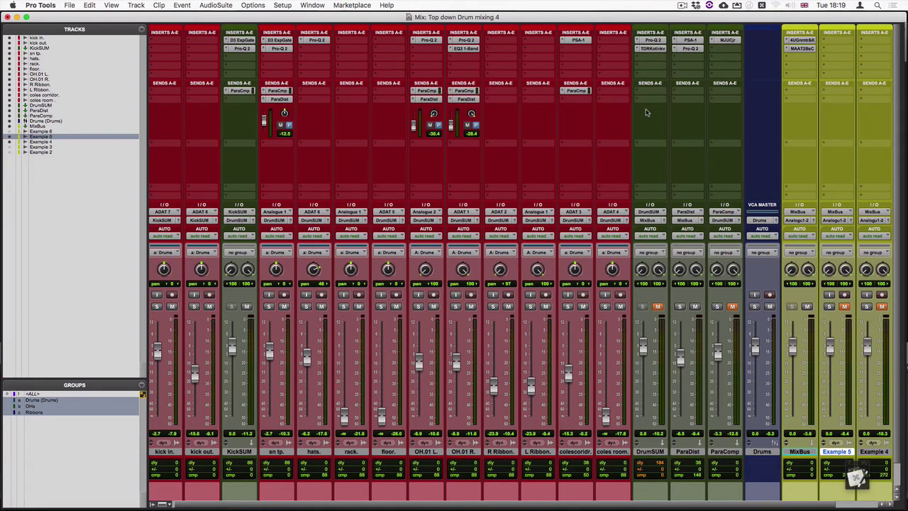
pyautogui.click(685, 48)
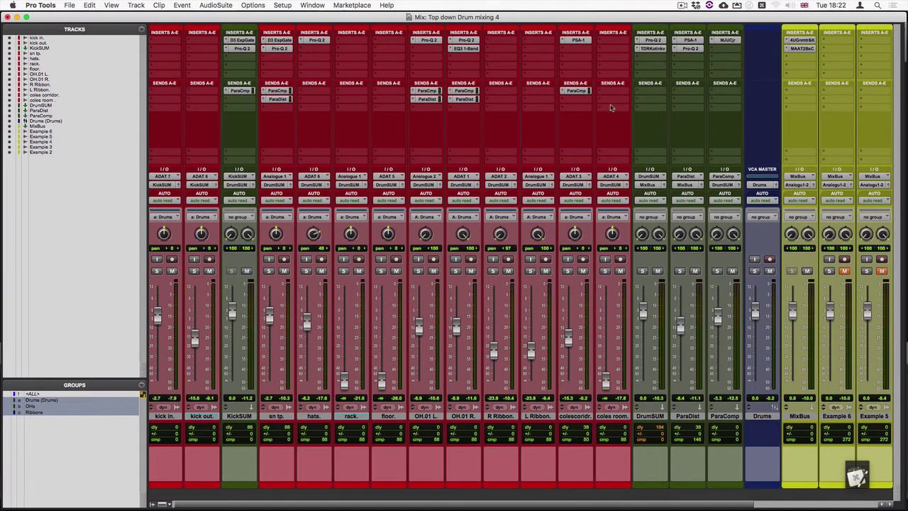
# Open the TDR Kotelnikov compressor on DrumSUM and move its window to the right.
pyautogui.click(651, 49)
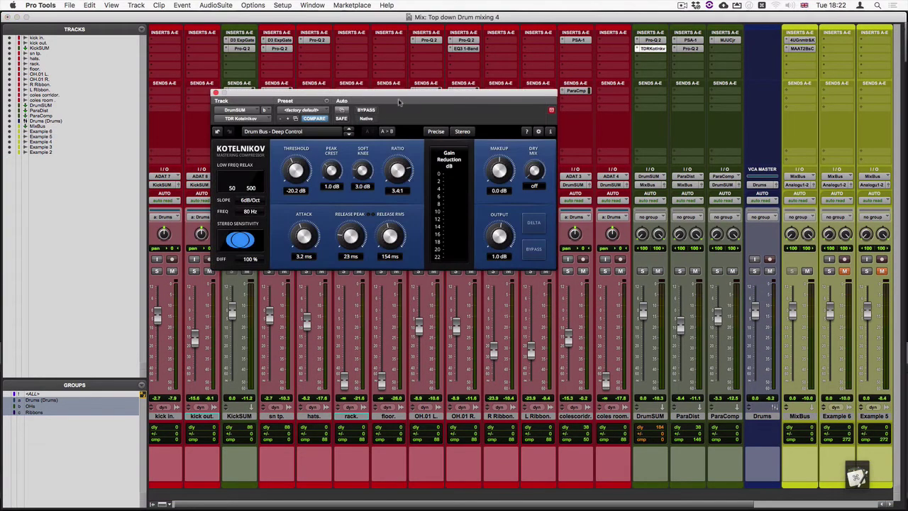
pyautogui.moveTo(394, 96); pyautogui.dragTo(440, 97)
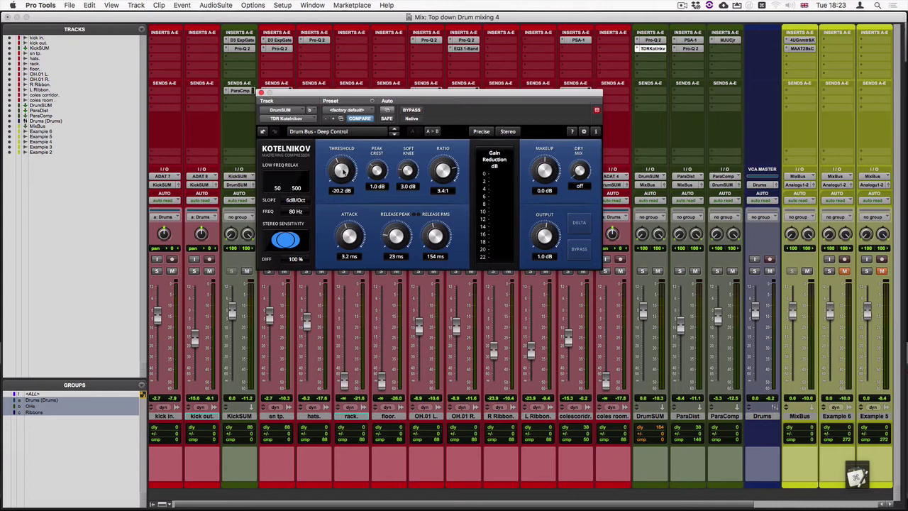
pyautogui.moveTo(365, 96); pyautogui.dragTo(383, 97)
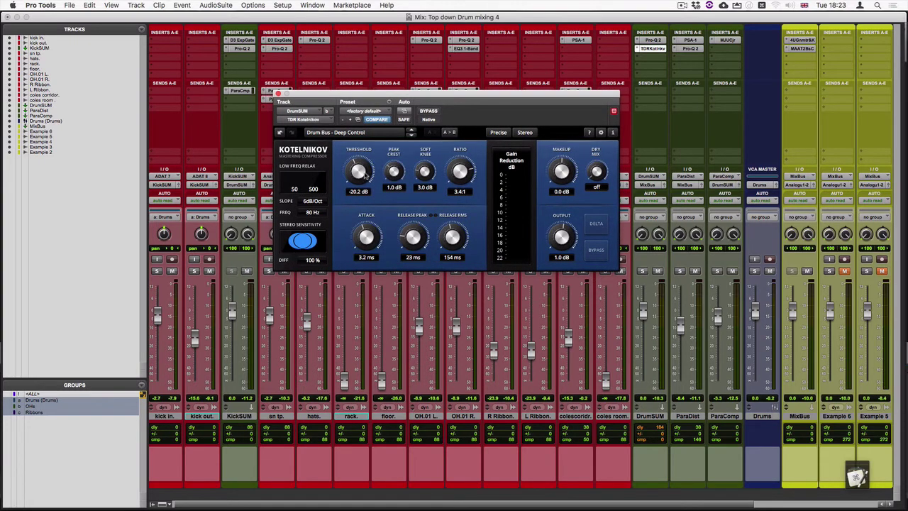
# During playback, take Kotelnikov out of bypass and lower its threshold to -46.7 dB.
pyautogui.press('space')
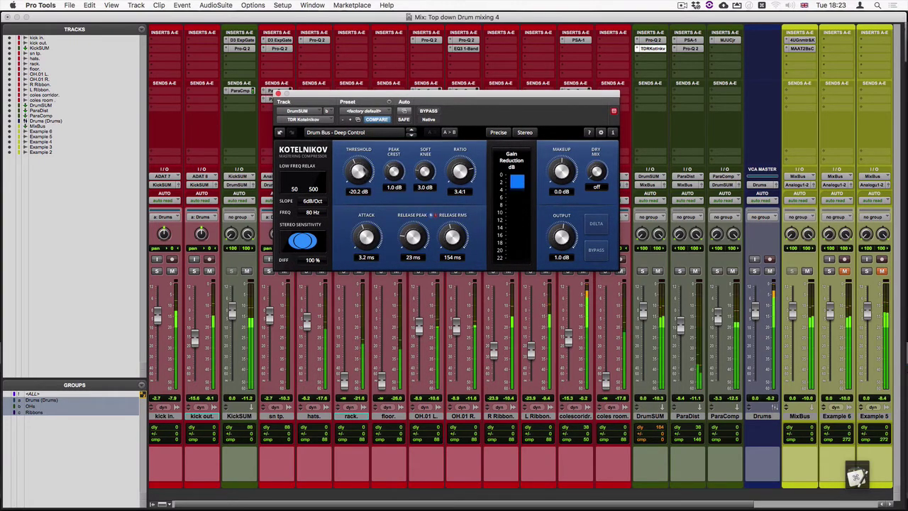
pyautogui.click(429, 111)
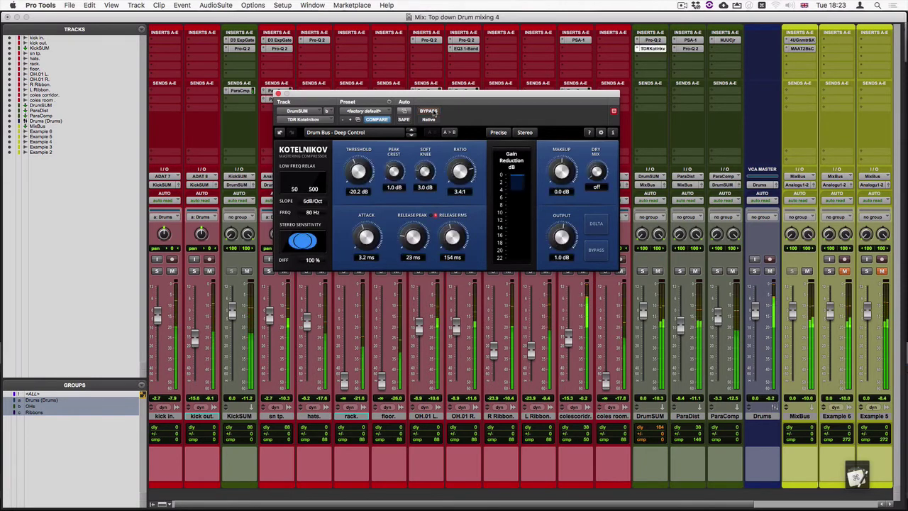
pyautogui.press('space')
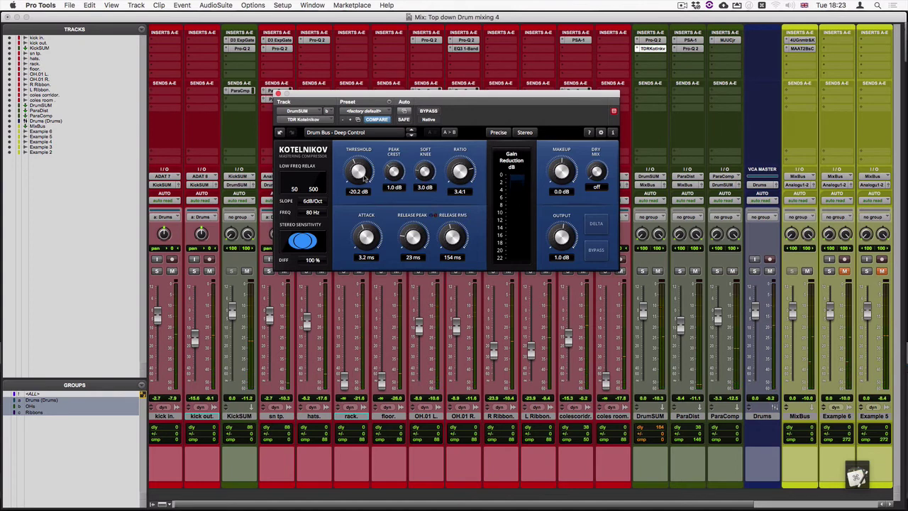
pyautogui.press('space')
pyautogui.moveTo(364, 179)
pyautogui.mouseDown()
pyautogui.moveTo(364, 213)
pyautogui.moveTo(364, 178)
pyautogui.mouseUp()
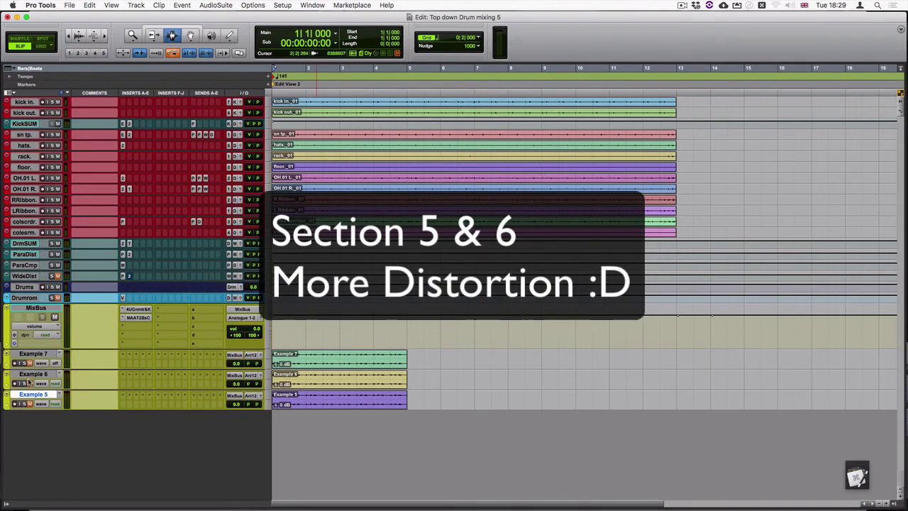
# Solo and play the Example 6 drum mix, glancing at the mixer before returning to the timeline.
pyautogui.hotkey('shift', 'm')
pyautogui.press('space')
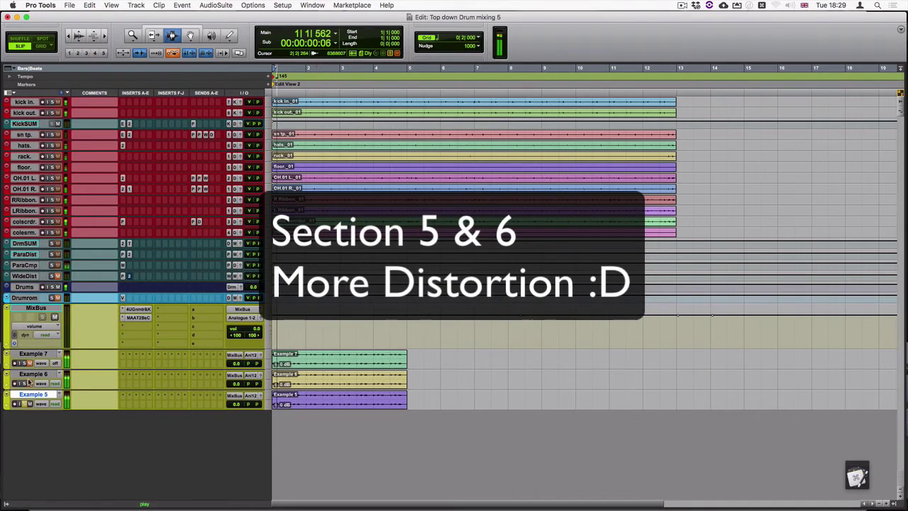
pyautogui.press('p')
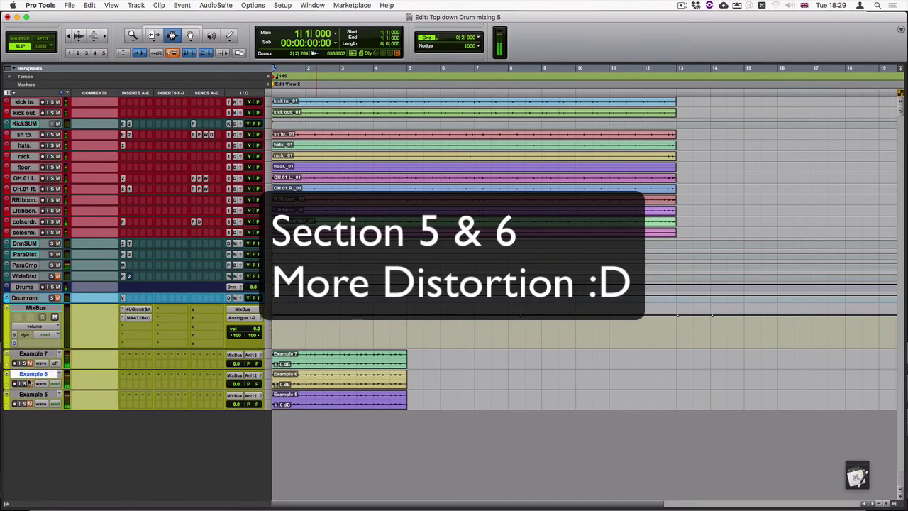
pyautogui.click(27, 383)
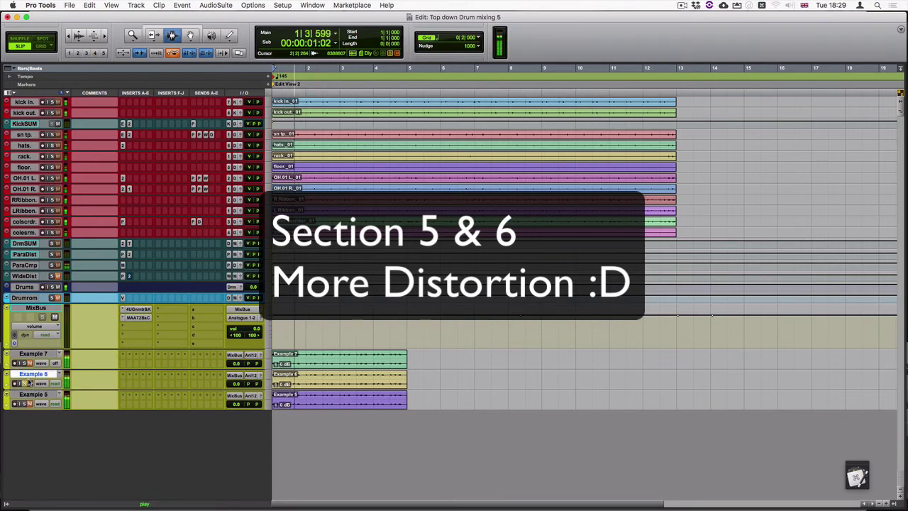
pyautogui.press('space')
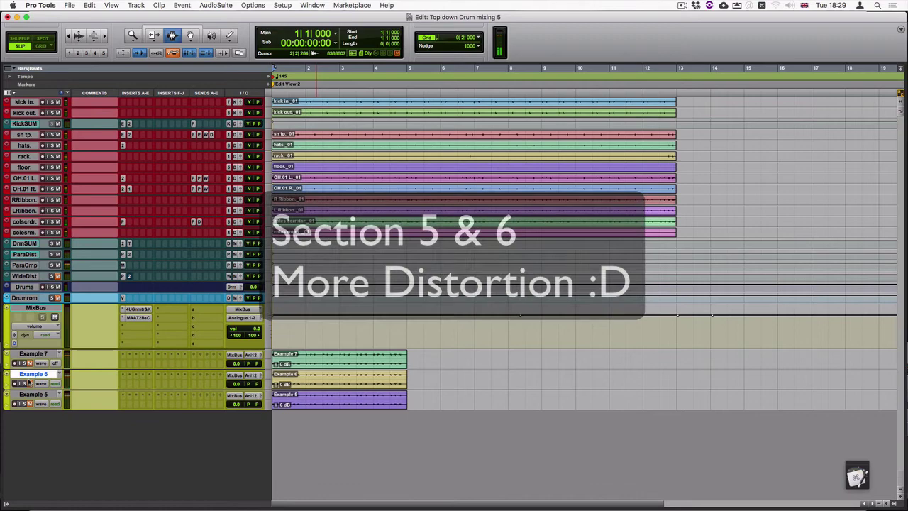
pyautogui.press('super+equal')
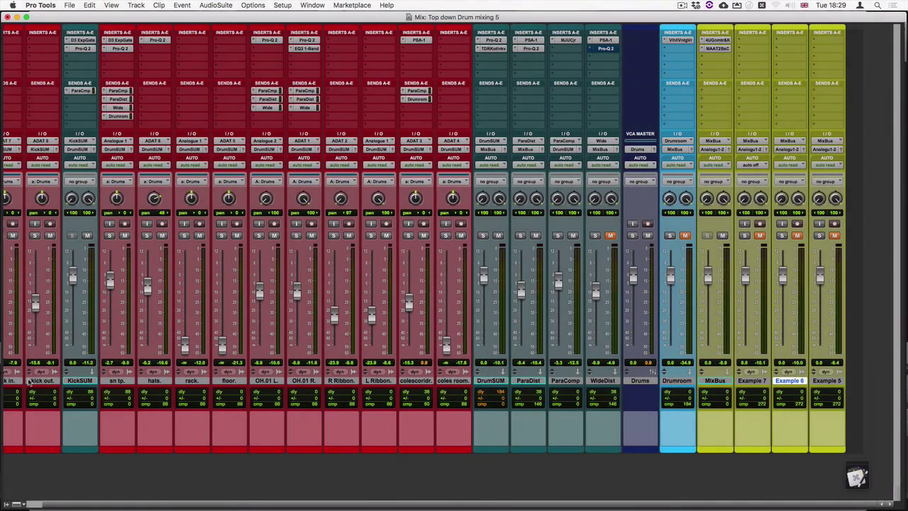
pyautogui.press('super+equal')
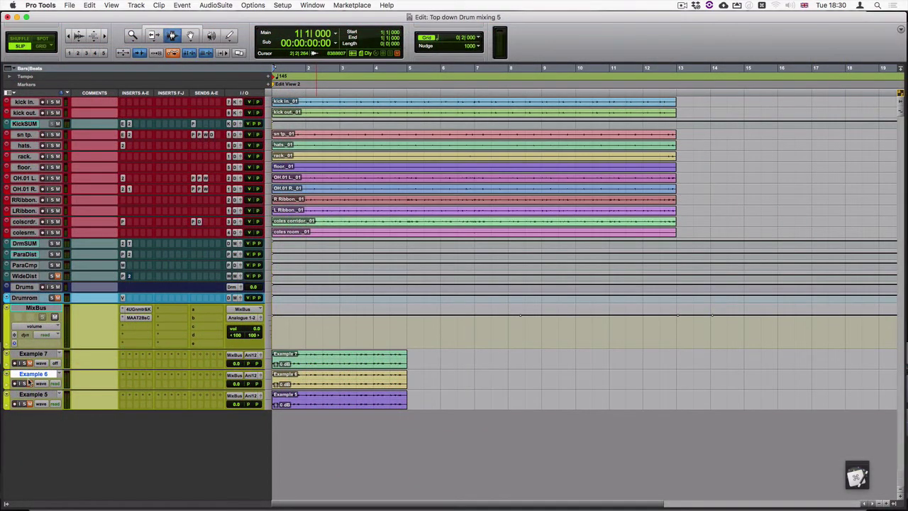
# Play the Example 7 drum mix and bring up the Mix window.
pyautogui.press('space')
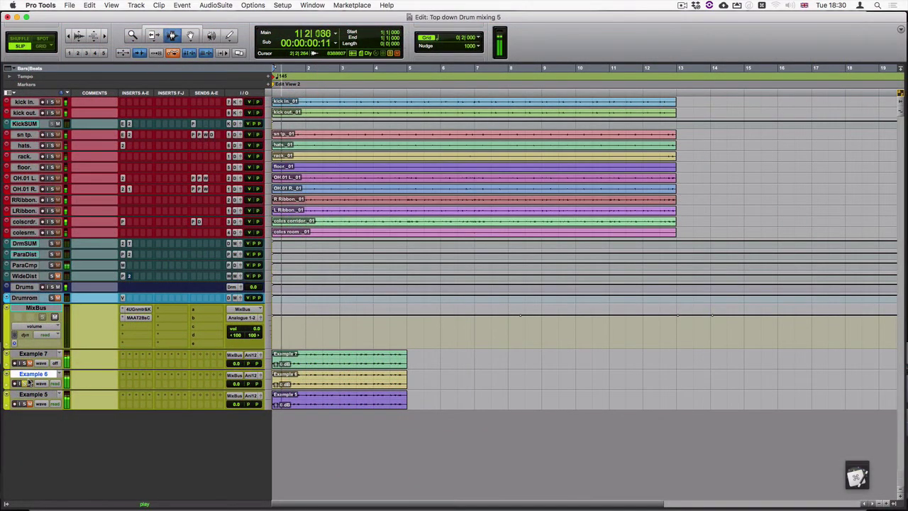
pyautogui.press('space')
pyautogui.press('p')
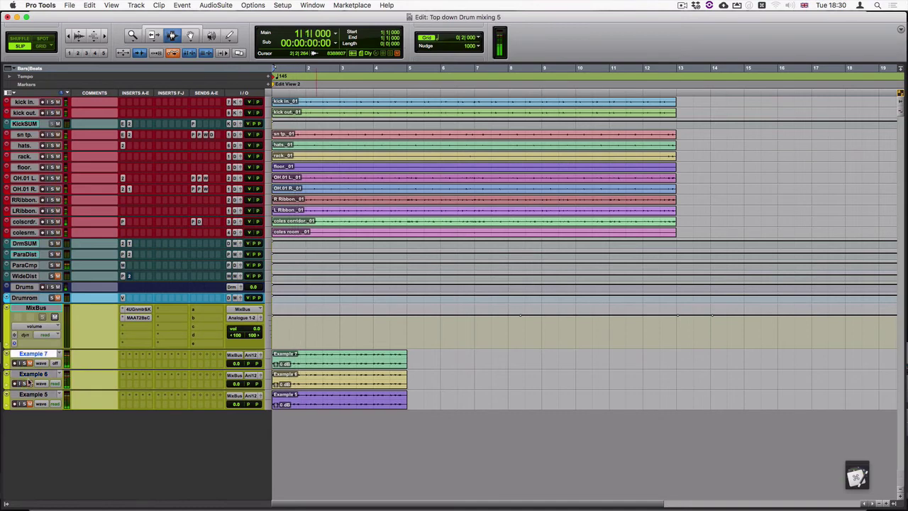
pyautogui.press('space')
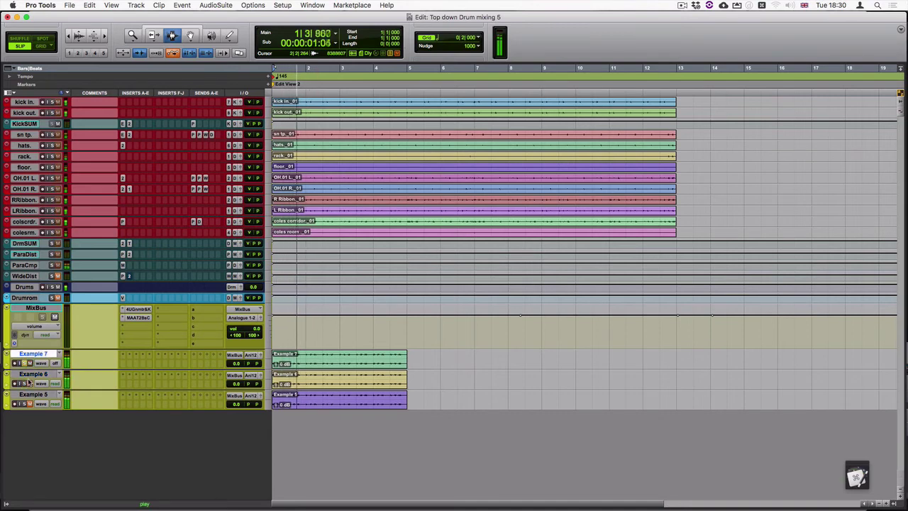
pyautogui.press('super+equal')
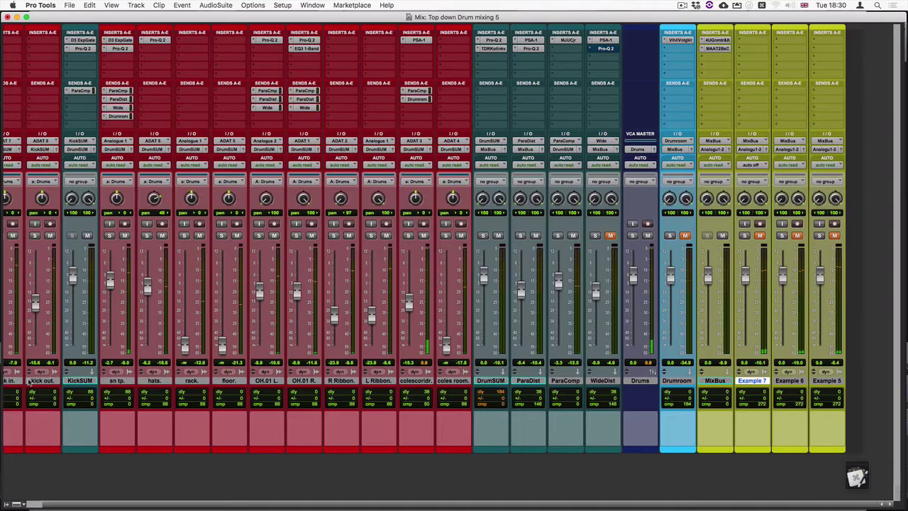
# Check WideDist's SansAmp PSA-1, unmute the WideDist bus, and settle its fader around -4.9 dB.
pyautogui.click(608, 41)
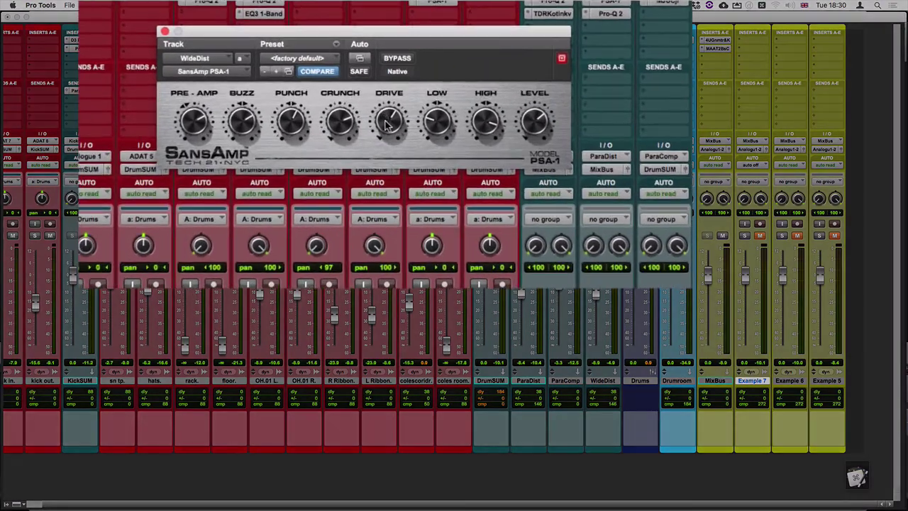
pyautogui.click(165, 32)
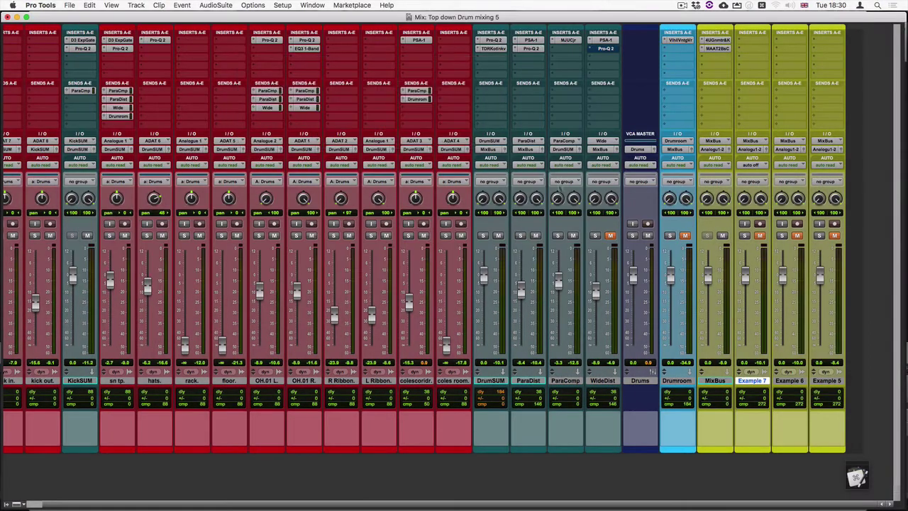
pyautogui.click(610, 235)
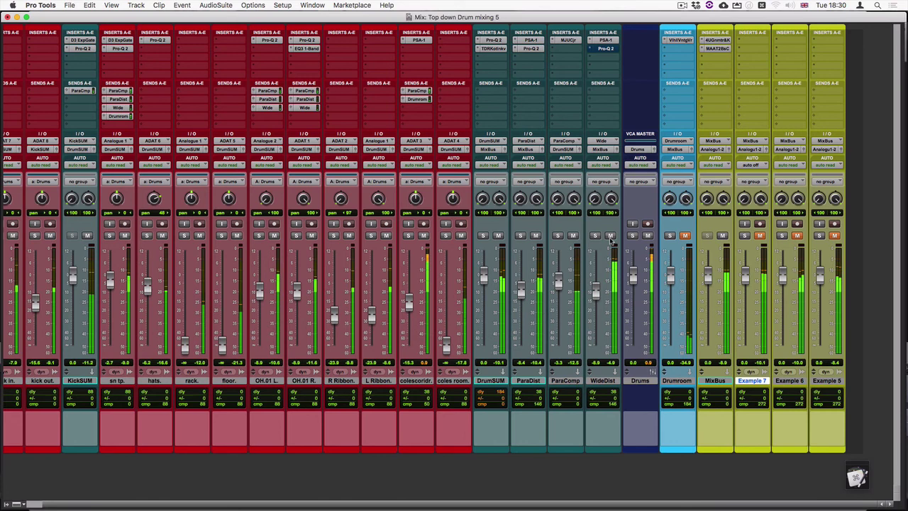
pyautogui.moveTo(596, 291)
pyautogui.mouseDown()
pyautogui.moveTo(602, 358)
pyautogui.moveTo(596, 274)
pyautogui.moveTo(594, 288)
pyautogui.mouseUp()
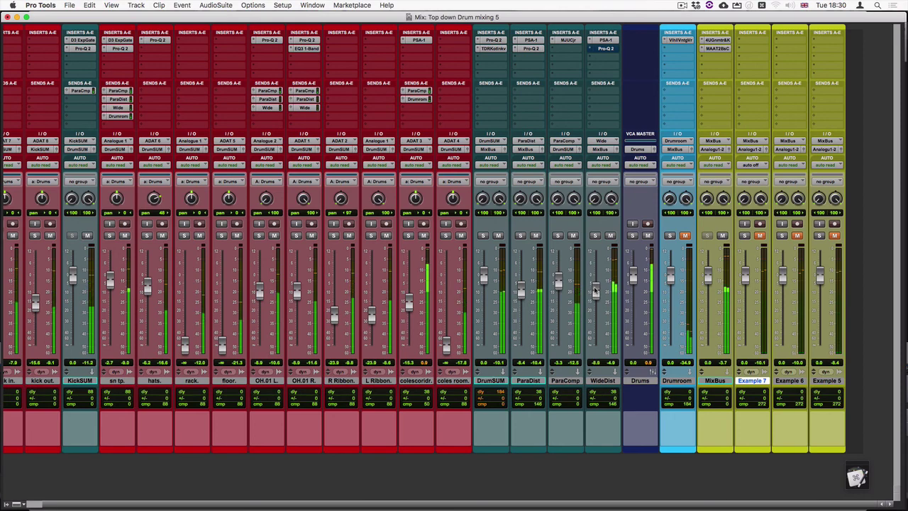